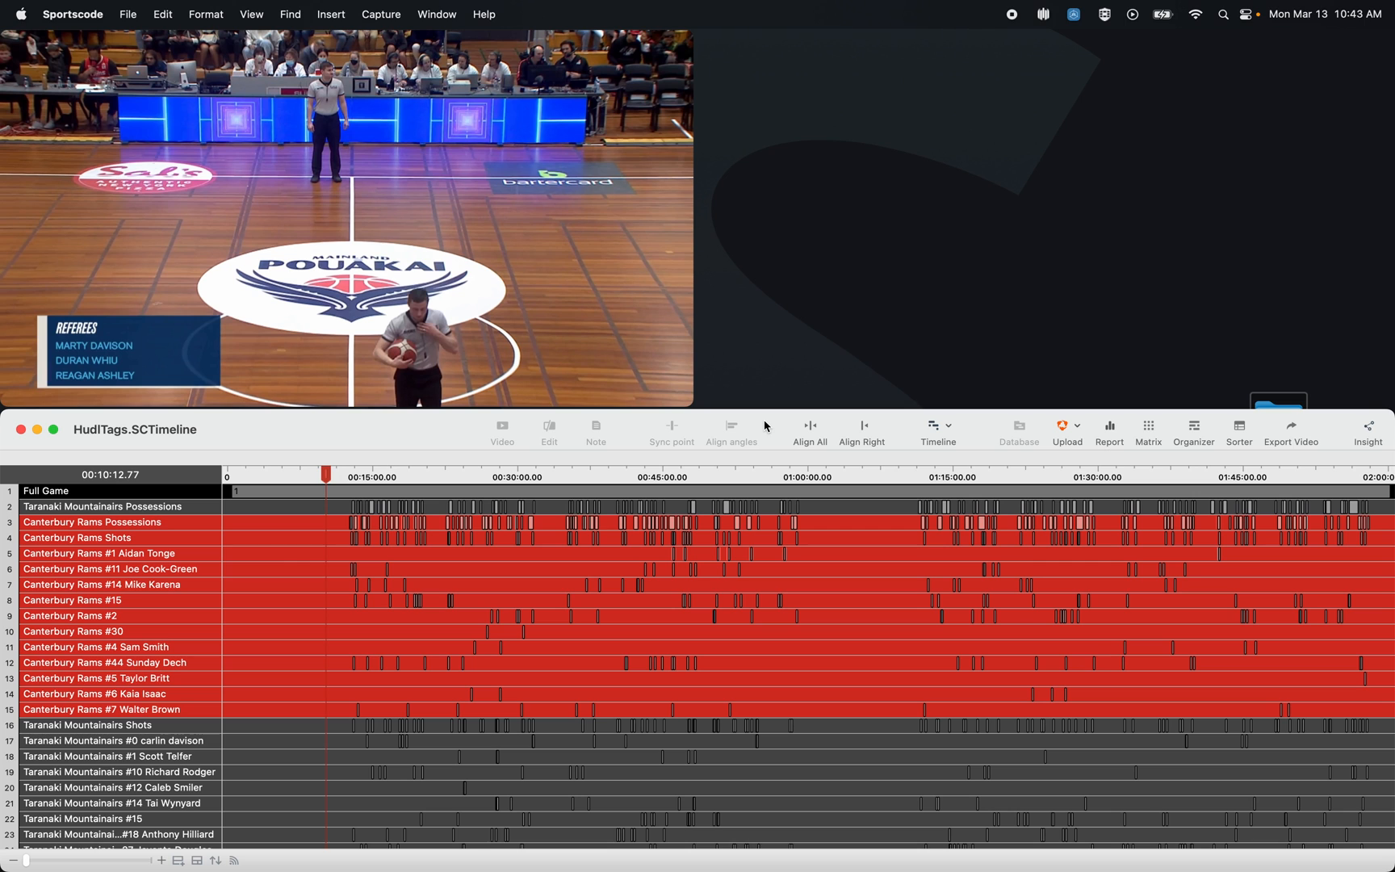
Create a matrix of the timeline's codes and position its window over the timeline.
left_click(1148, 430)
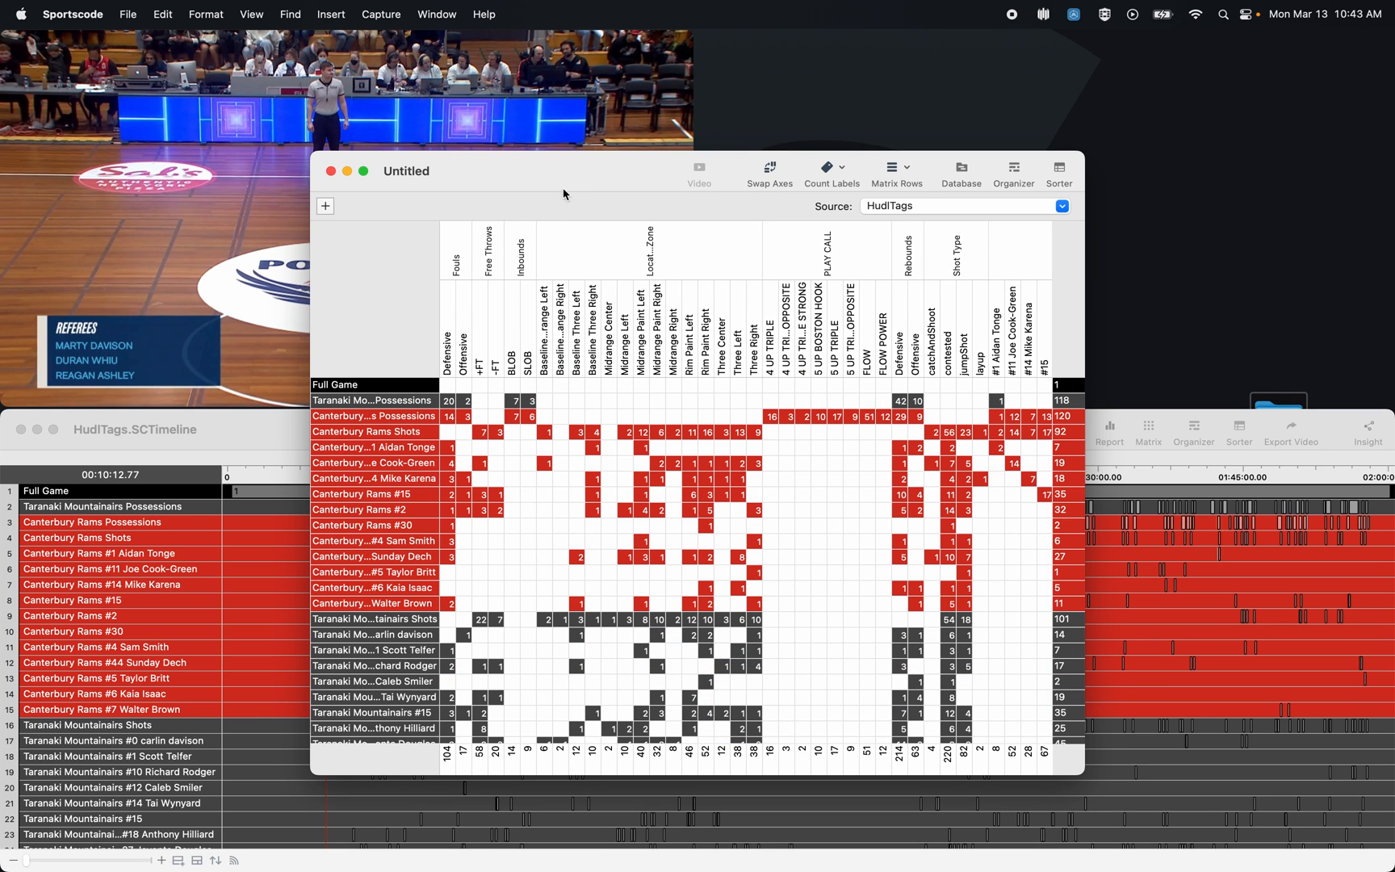
left_click_drag(578, 178, 537, 258)
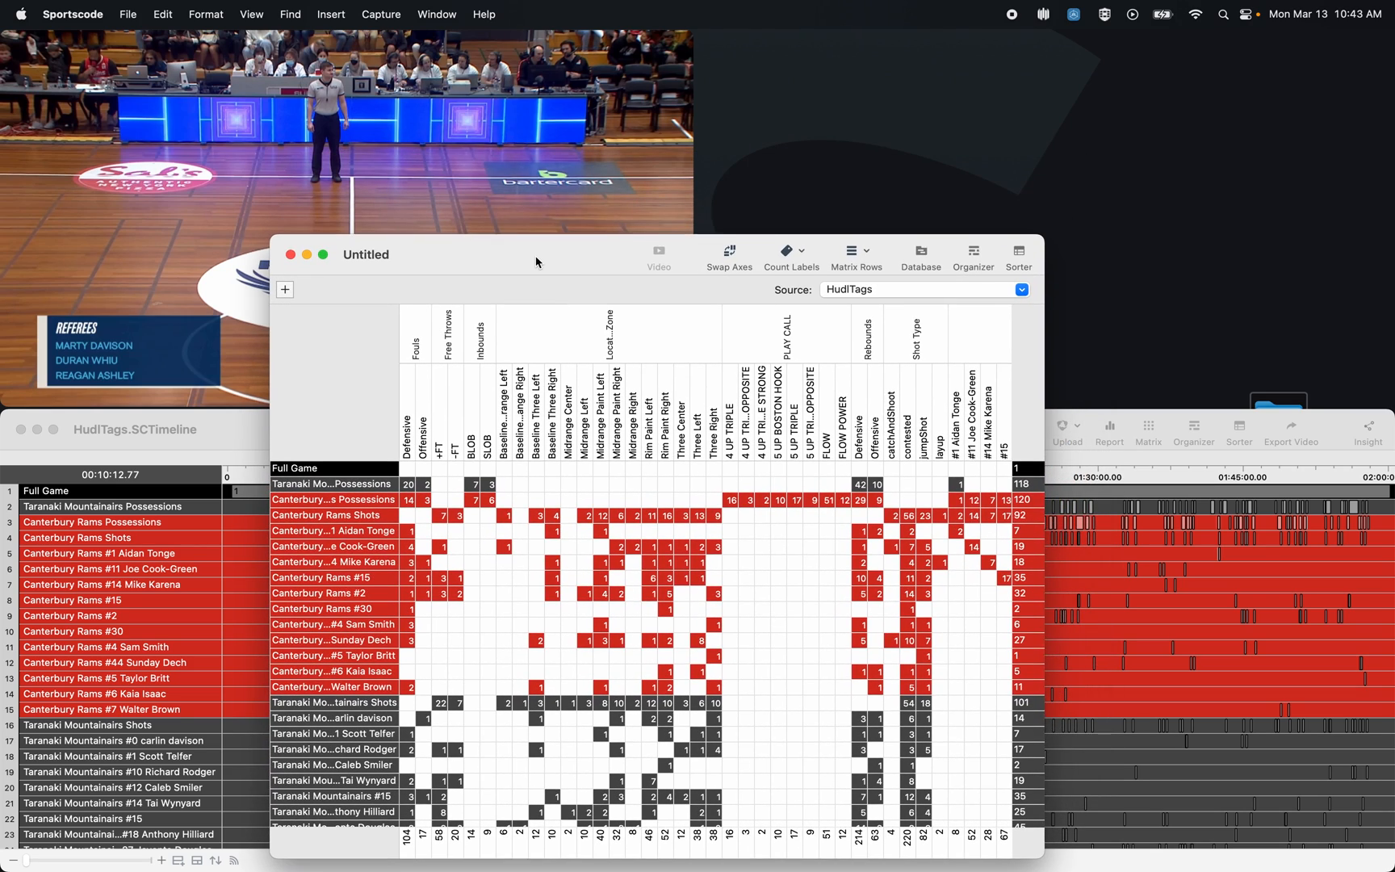
left_click_drag(537, 256, 542, 235)
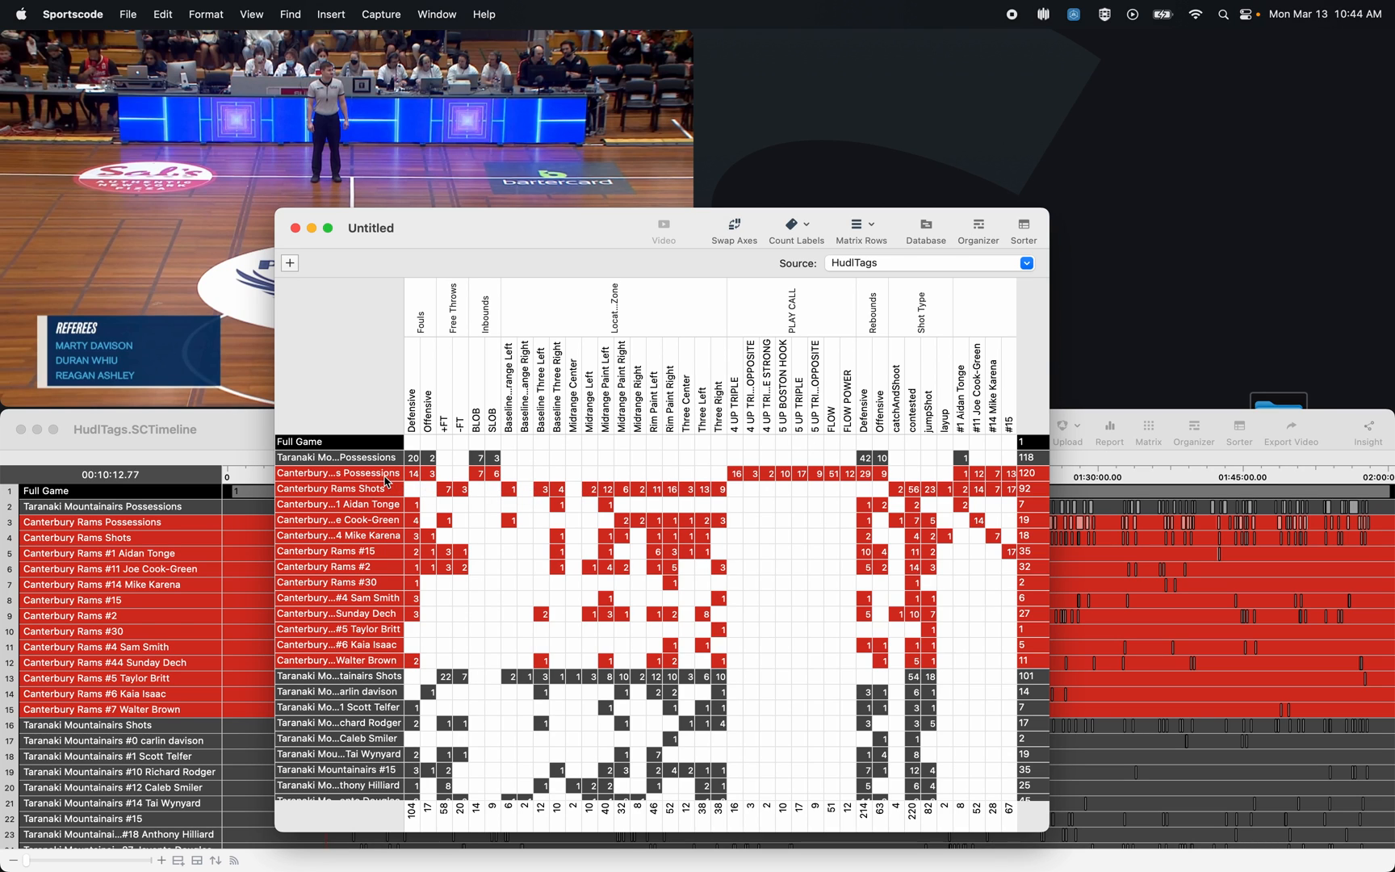
Preview the clips behind a Canterbury Rams Possessions cell, then return to the matrix.
left_click(338, 474)
scroll(652, 498, "right", 10)
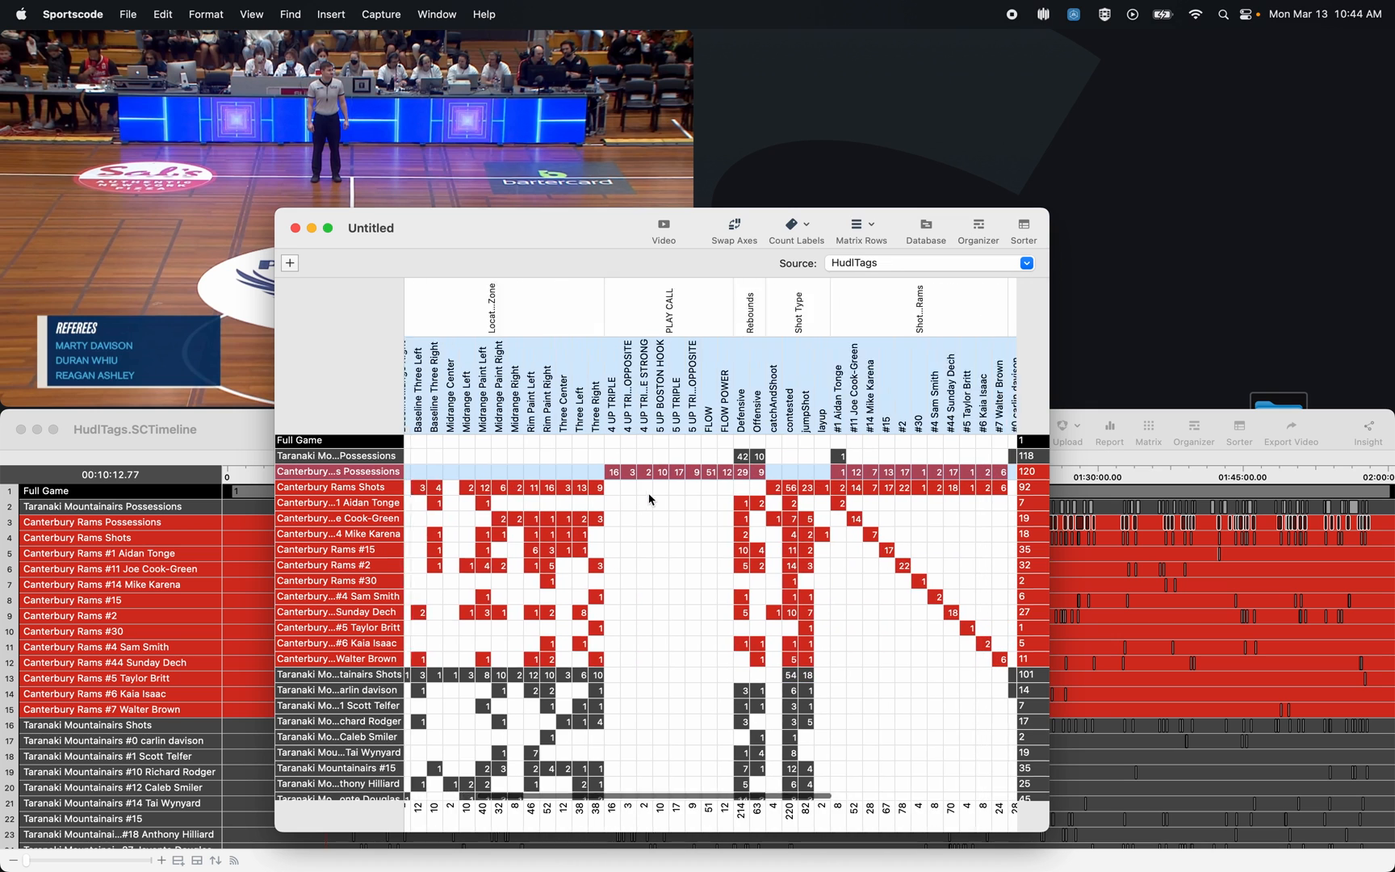
scroll(651, 498, "right", 8)
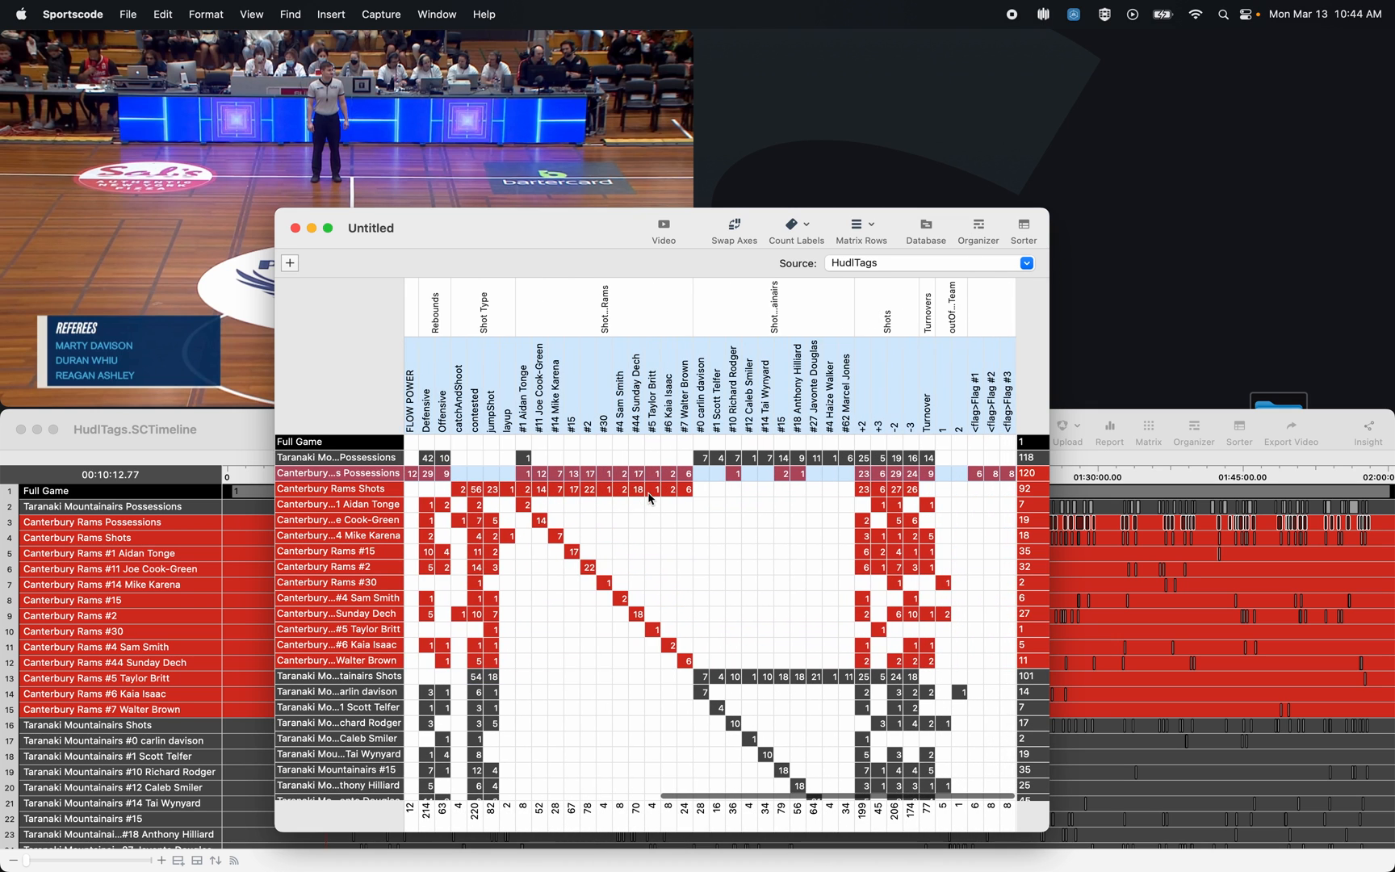
double_click(883, 475)
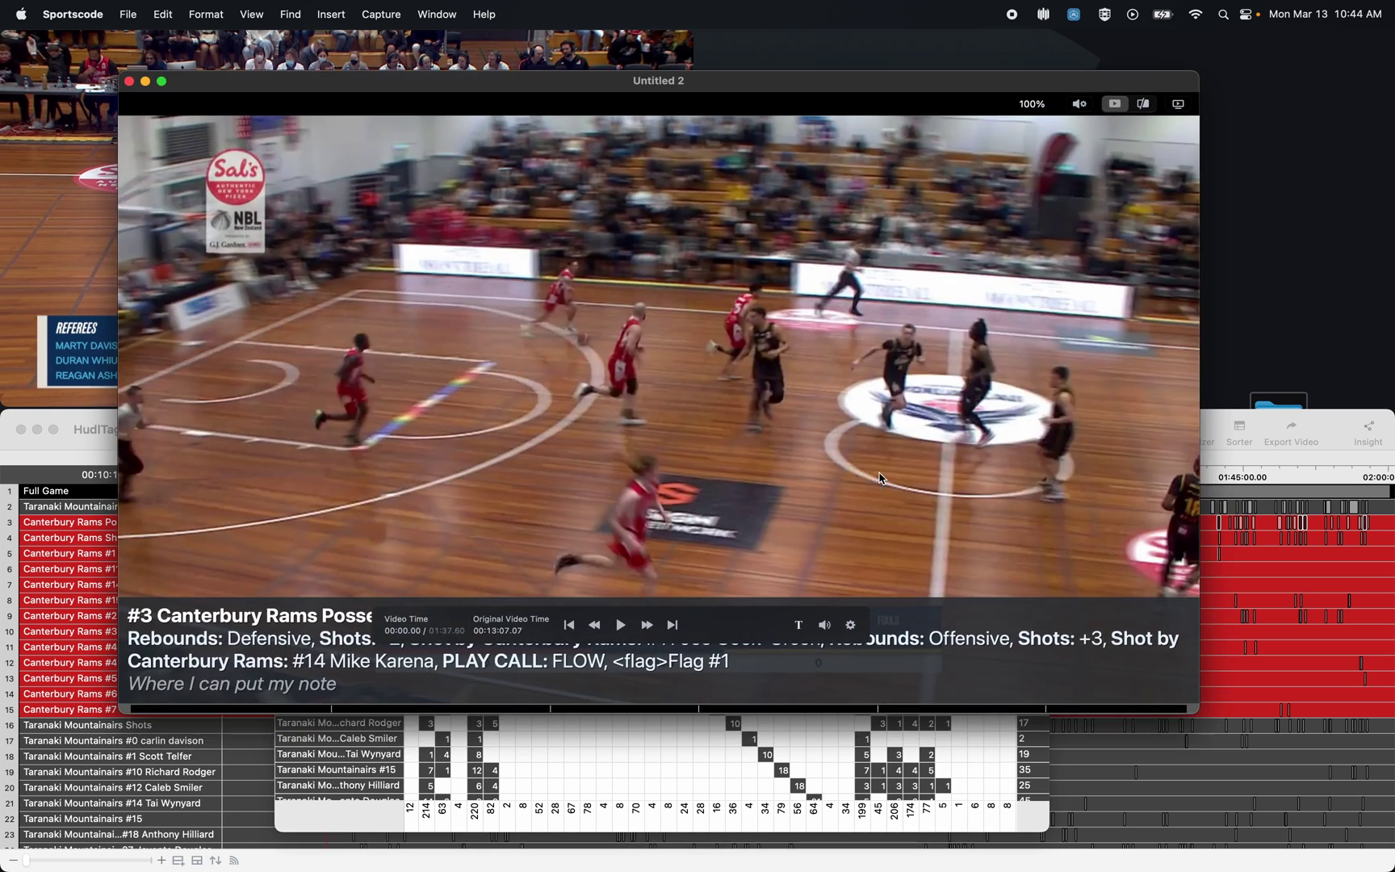
left_click(130, 81)
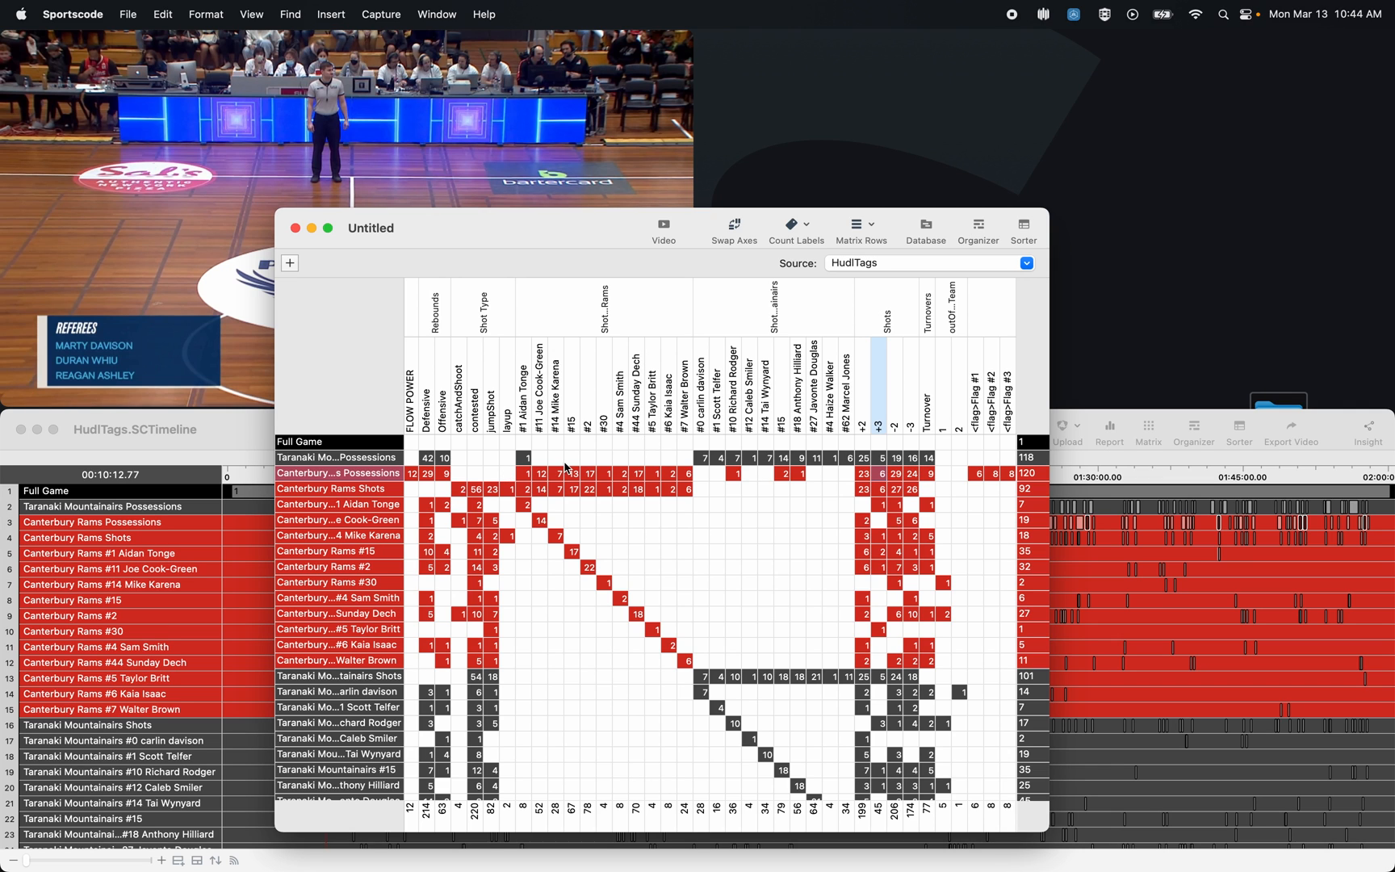
Swap the matrix axes and widen the row labels so full names show.
left_click(737, 229)
left_click_drag(591, 230, 605, 193)
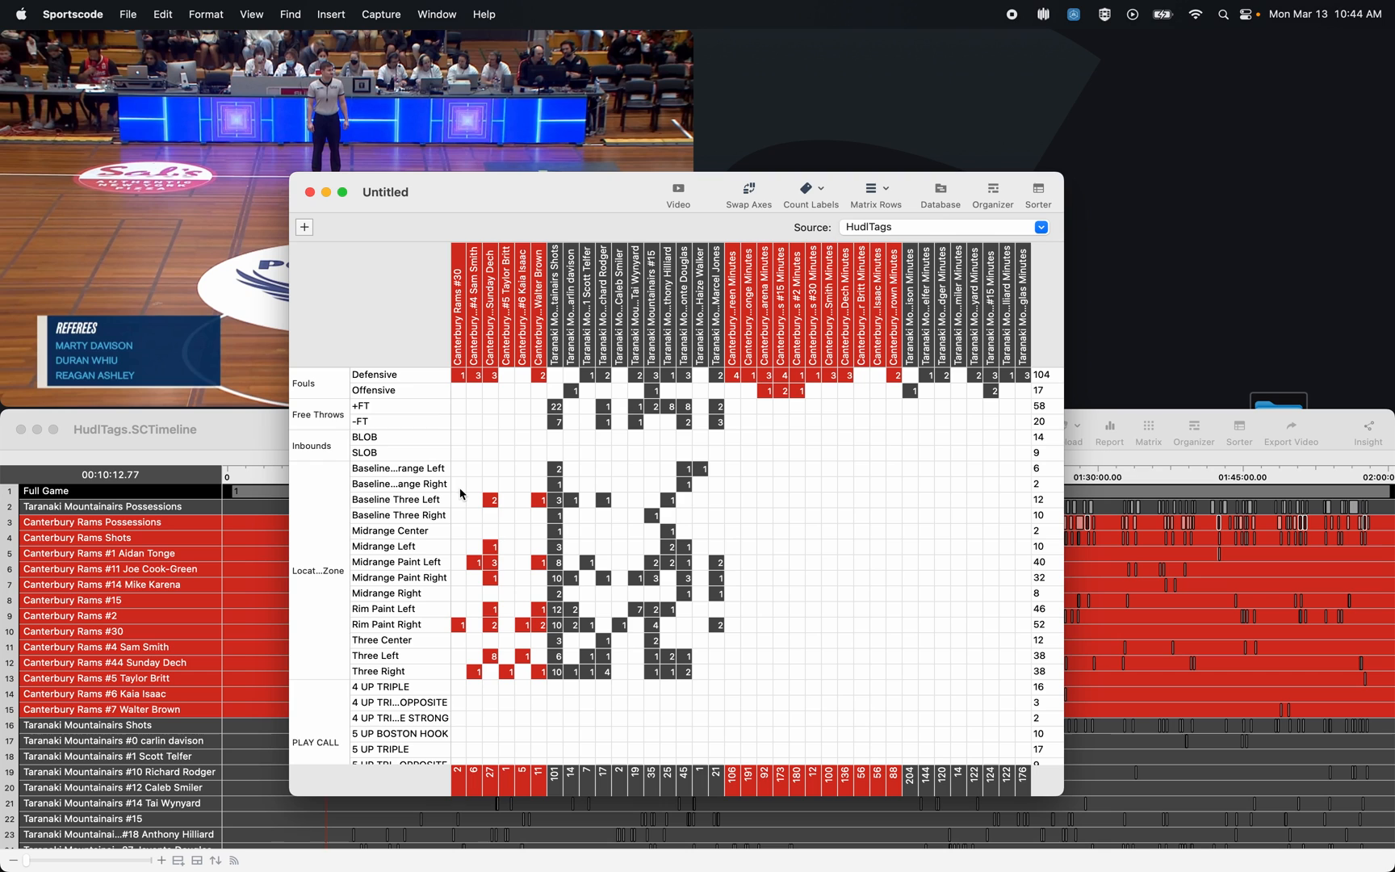
left_click_drag(451, 491, 535, 484)
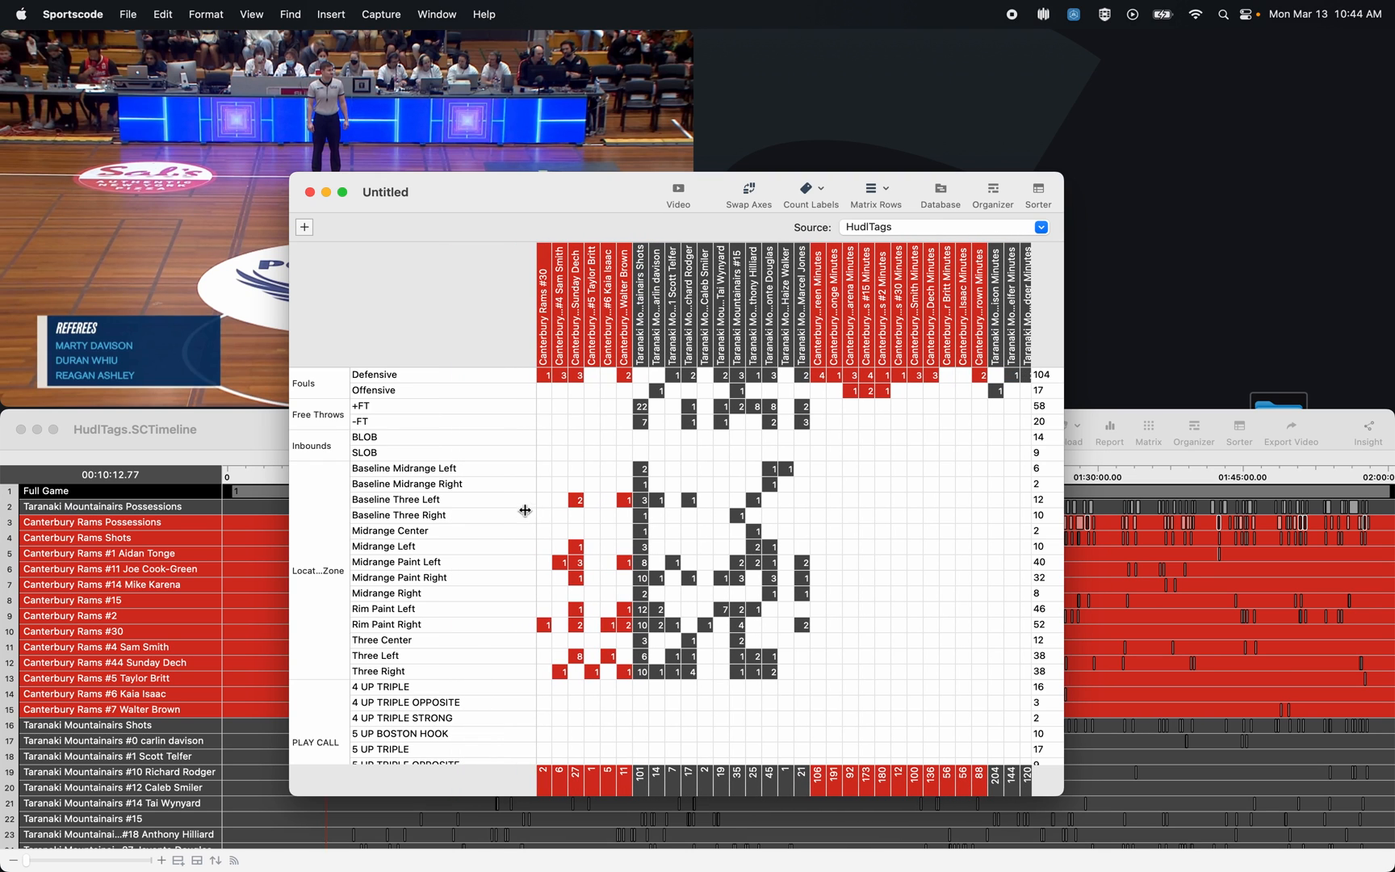
scroll(507, 565, "down", 10)
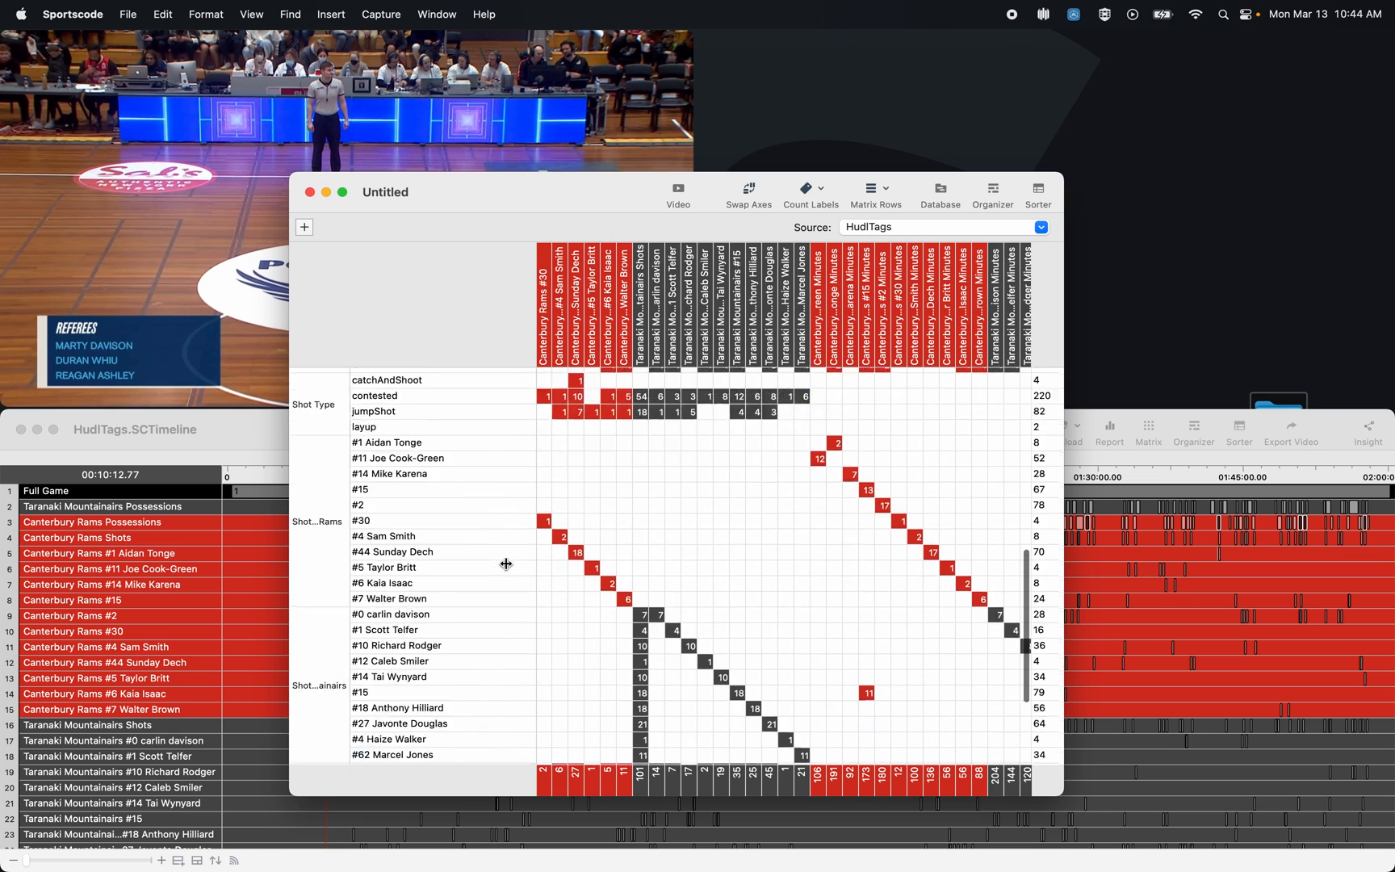
scroll(506, 566, "down", 8)
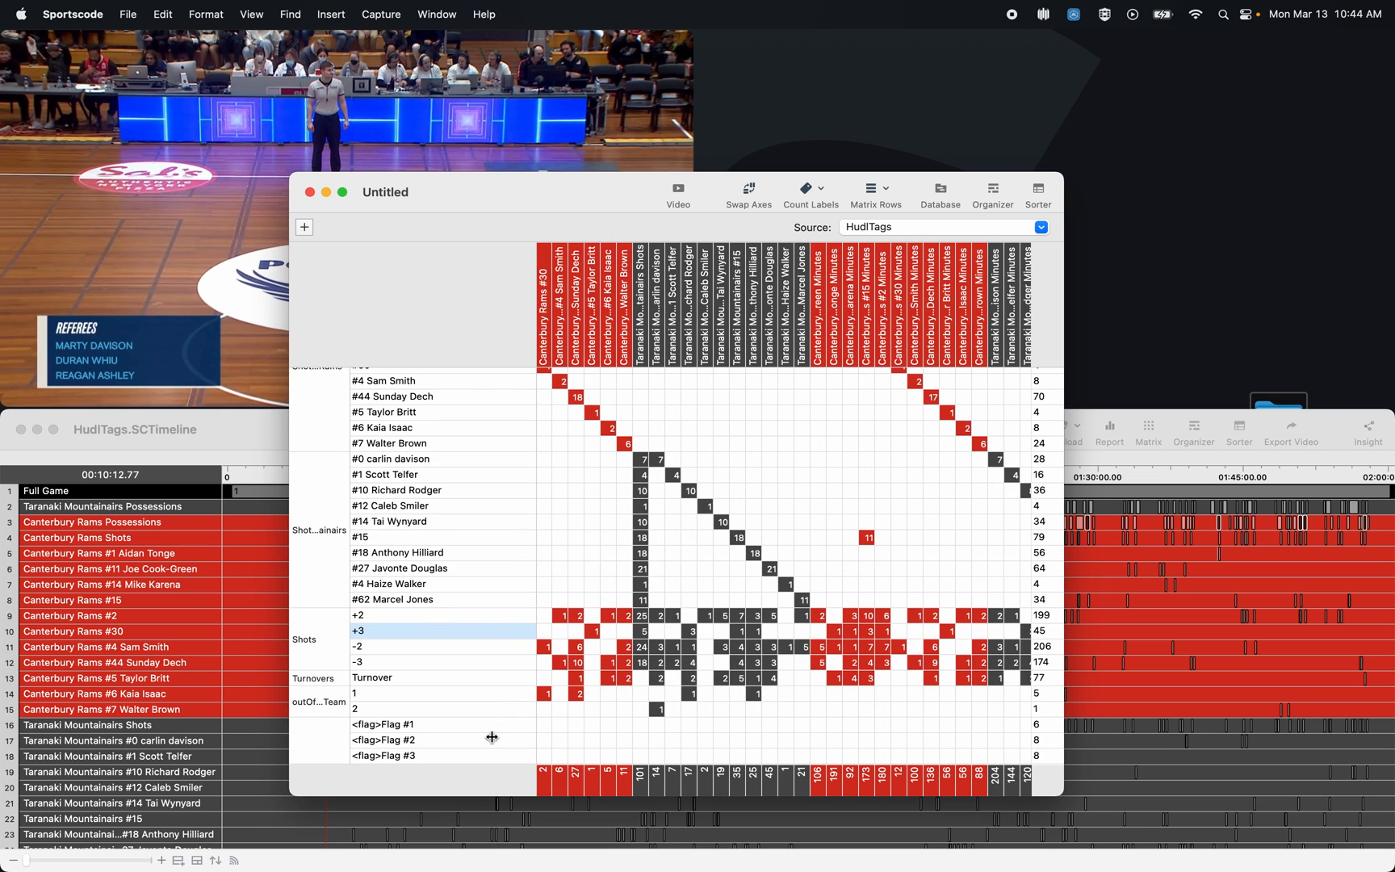
scroll(598, 720, "left", 10)
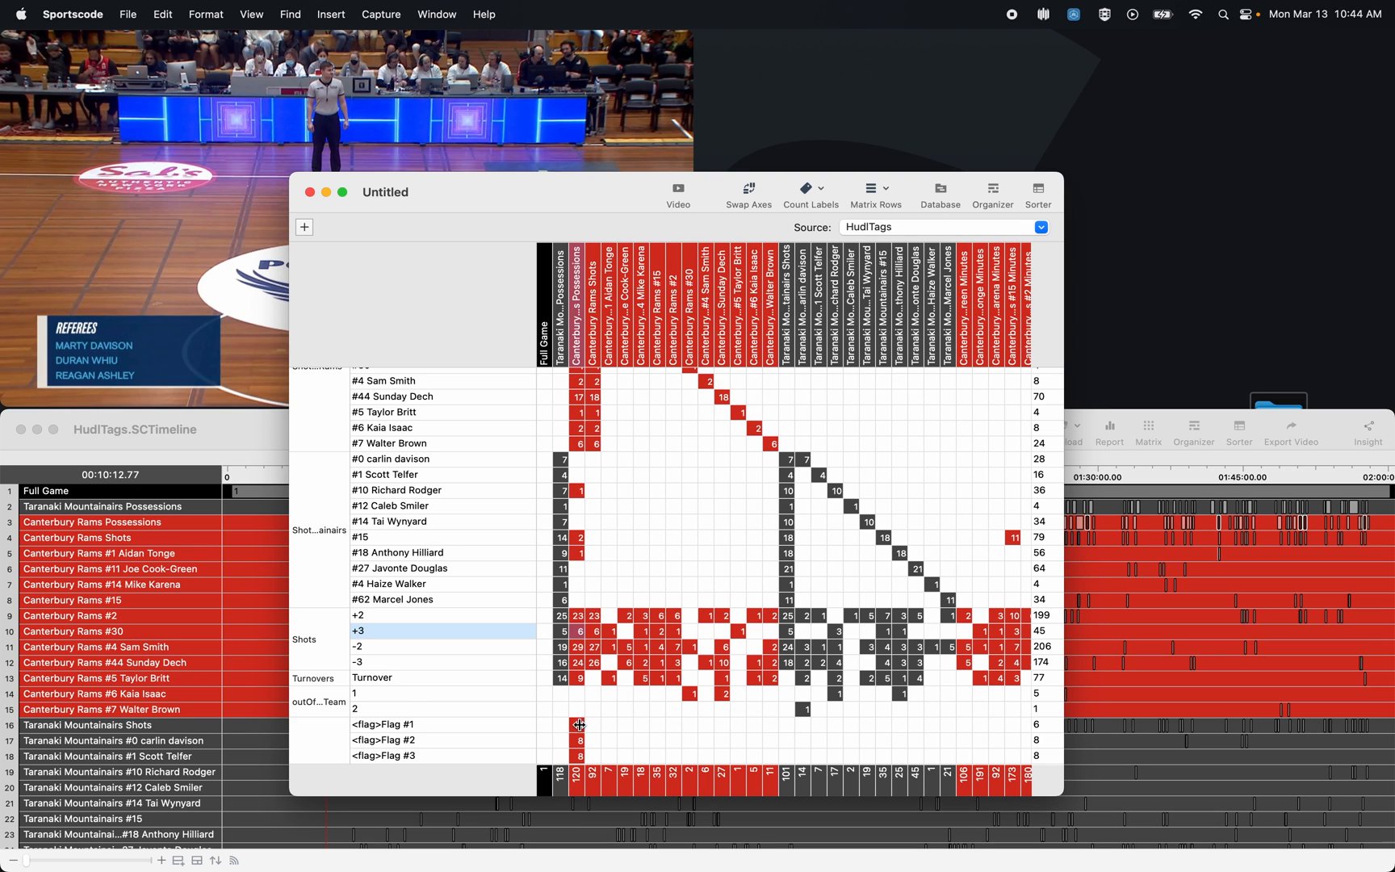
Inspect the Flag #1 Canterbury possessions instances as clips, discarding the clip document unsaved.
left_click(579, 725)
left_click(579, 756)
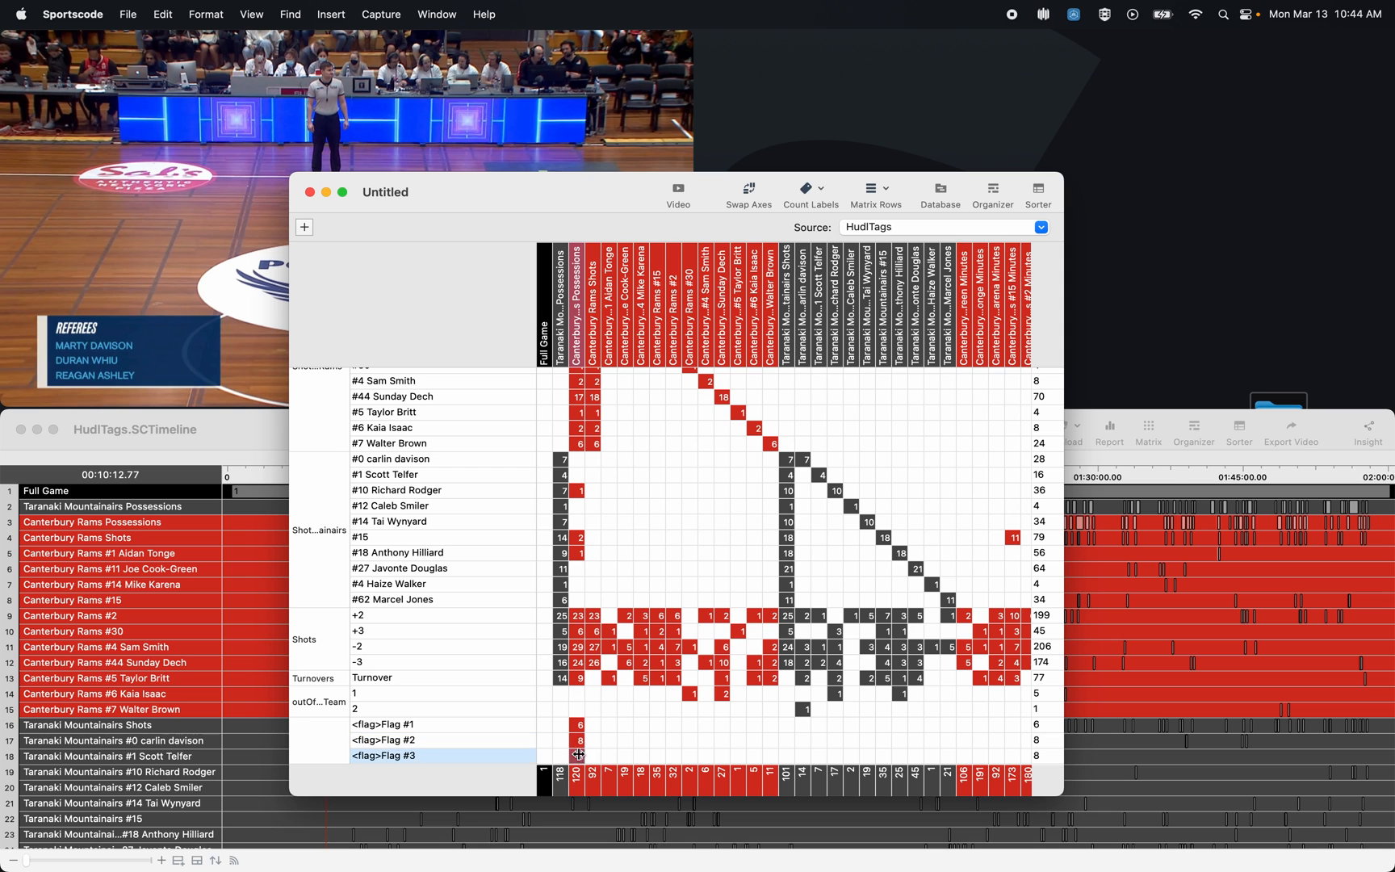
left_click(579, 741)
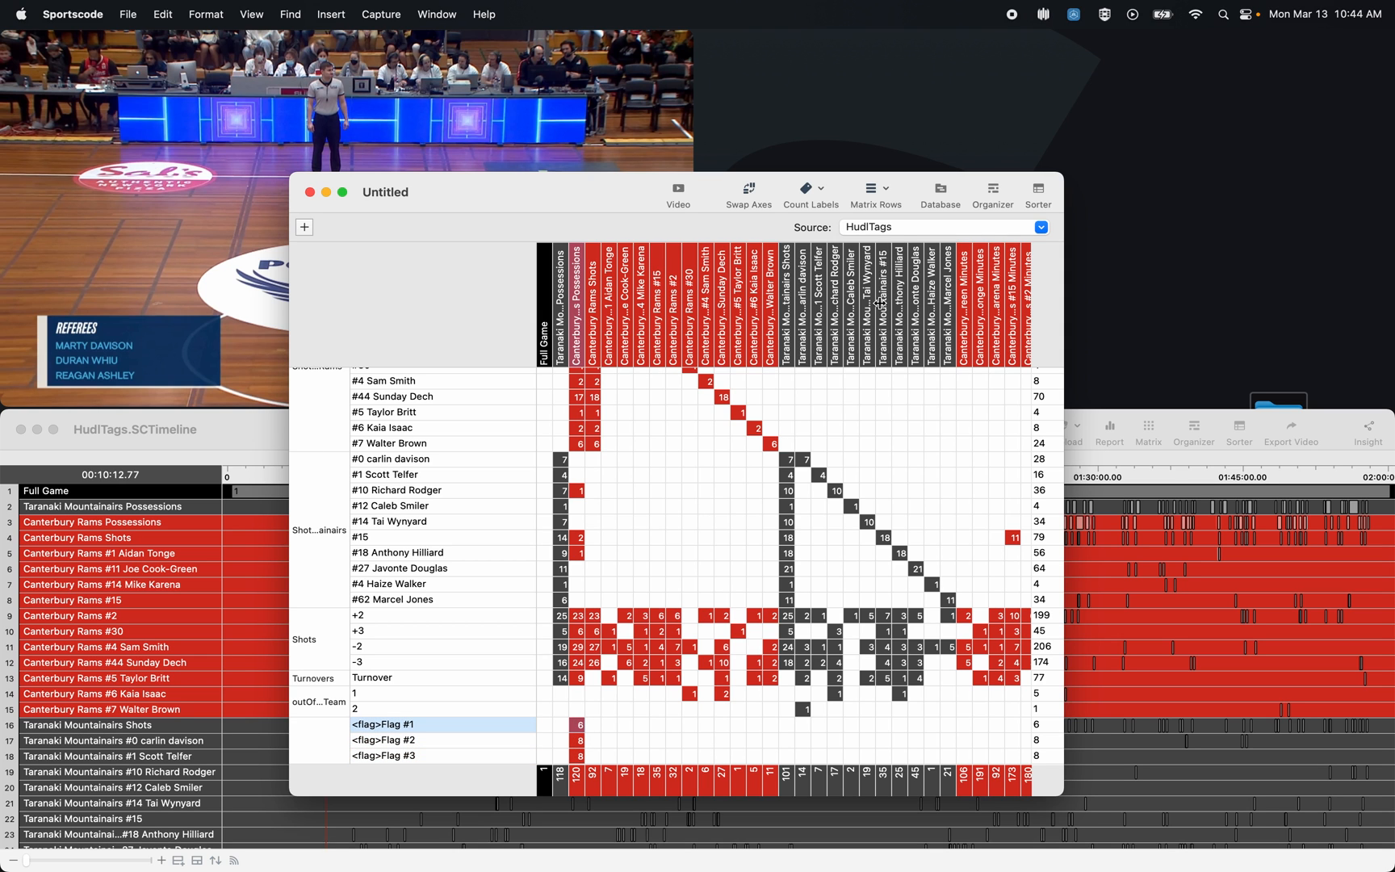
double_click(579, 726)
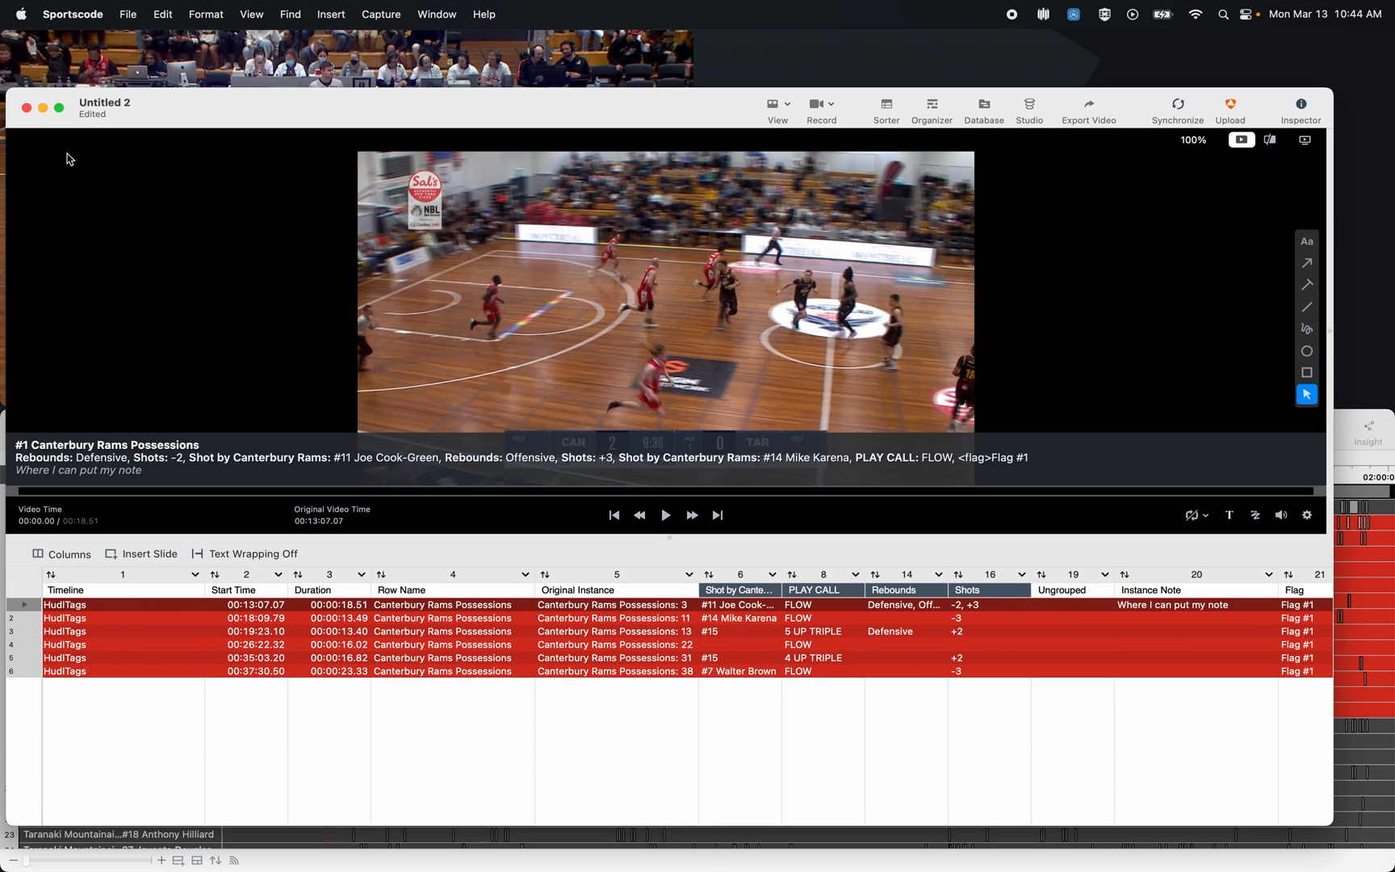
left_click(26, 107)
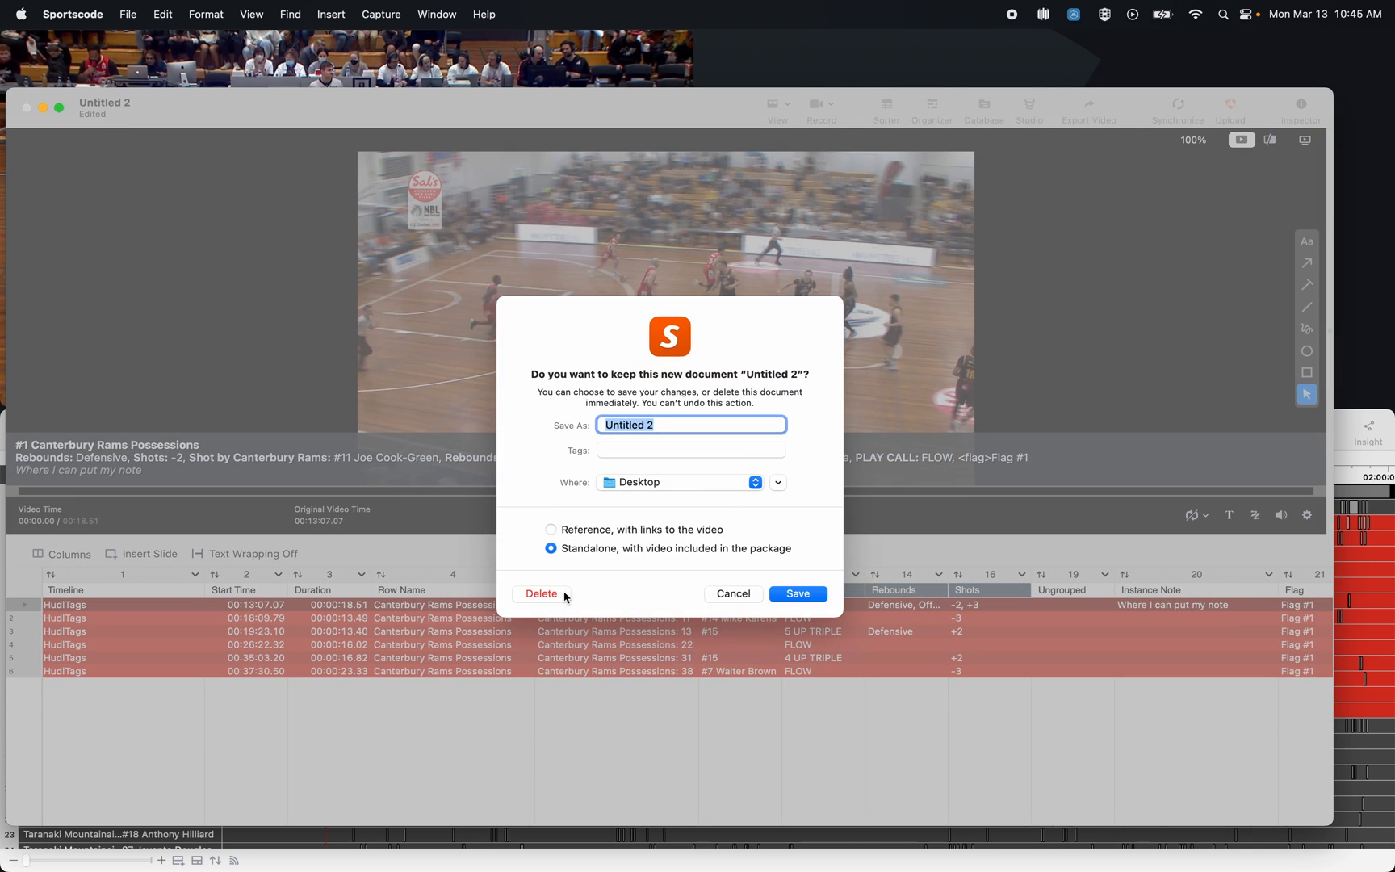
left_click(542, 595)
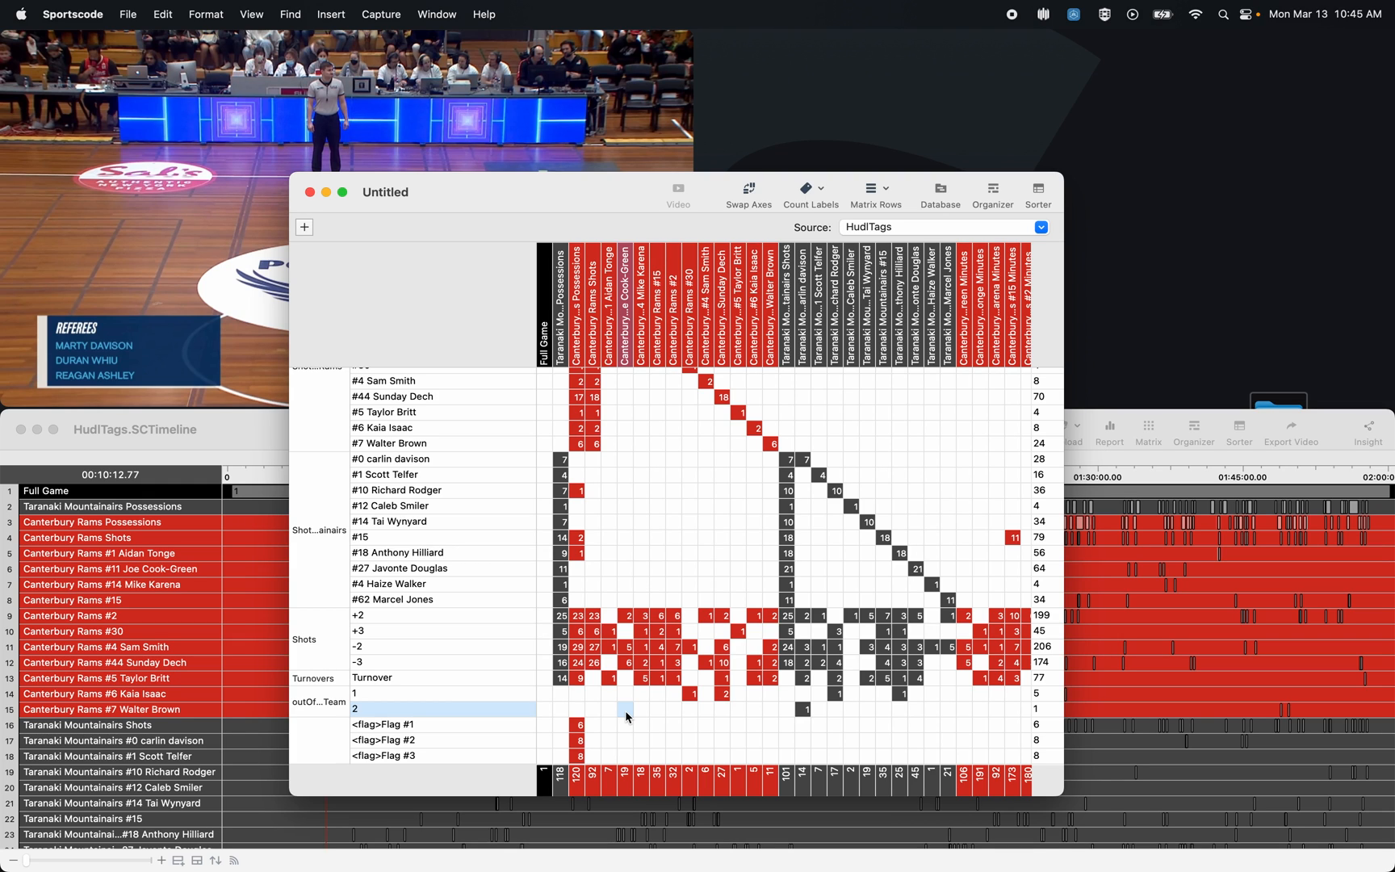
Build a combined row: Inbounds BLOB OR SLOB AND Shots +2.
left_click(306, 227)
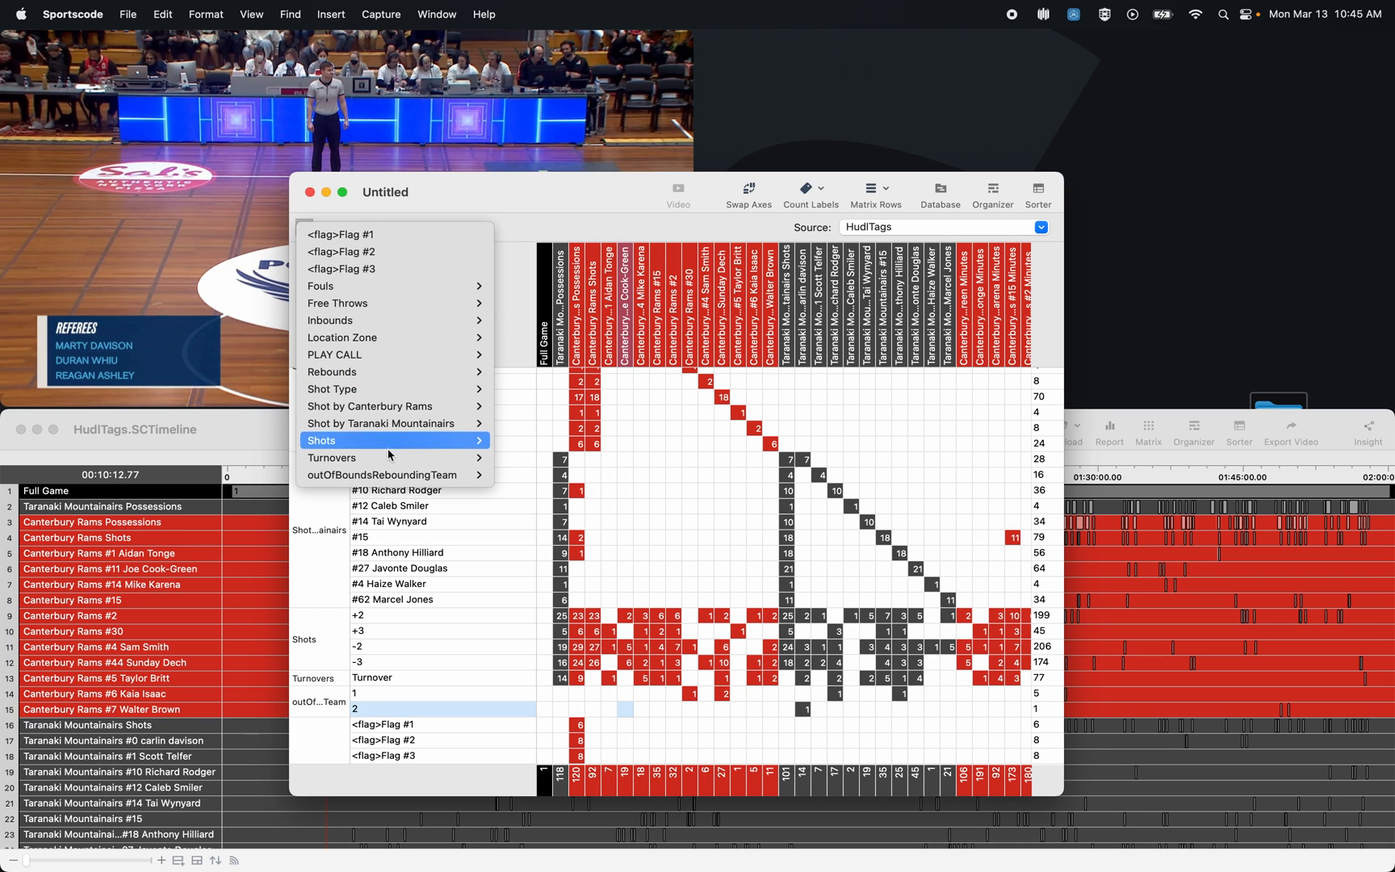
mouse_move(388, 321)
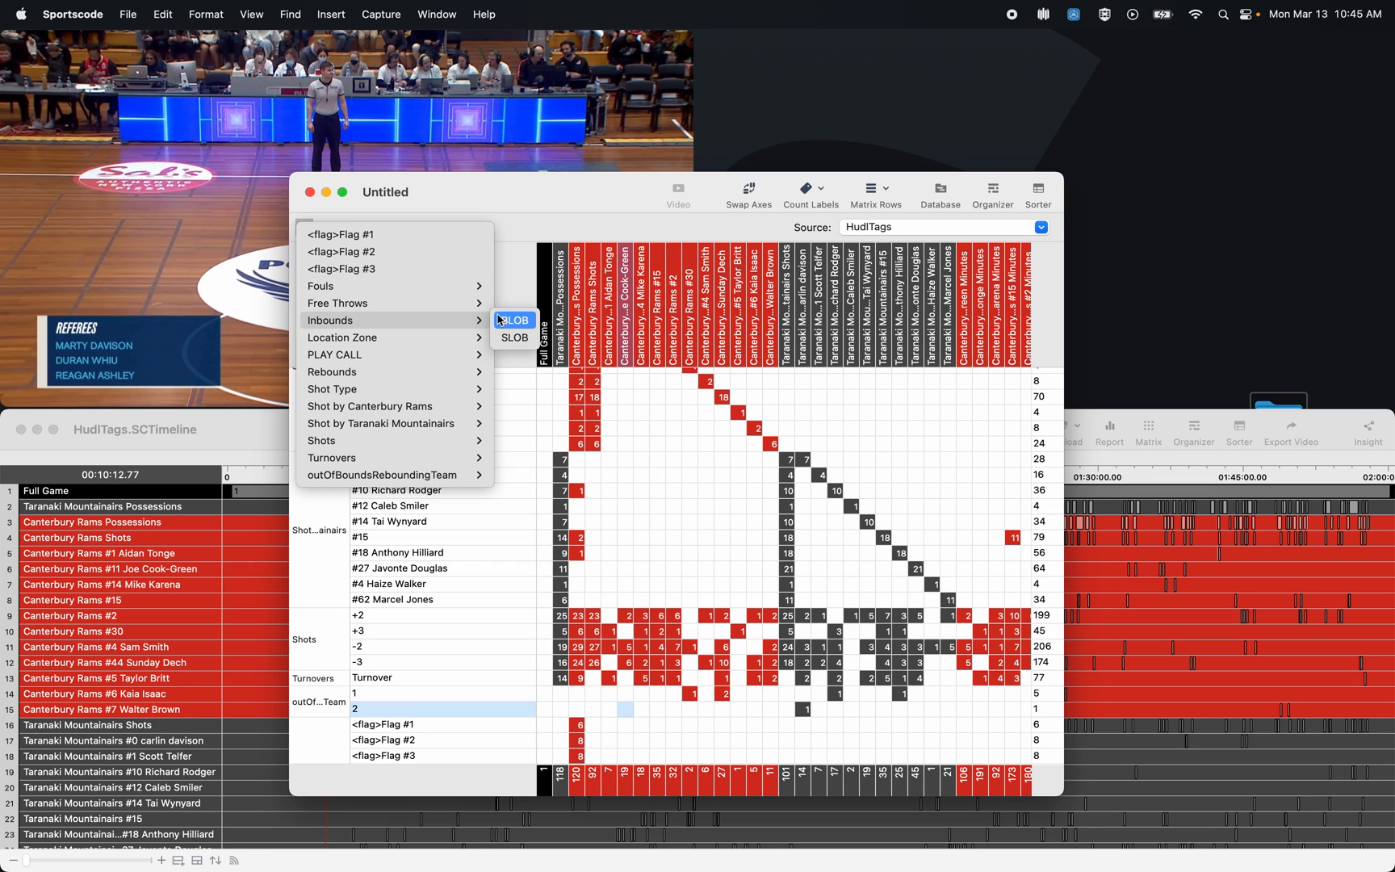
left_click(515, 321)
left_click(307, 227)
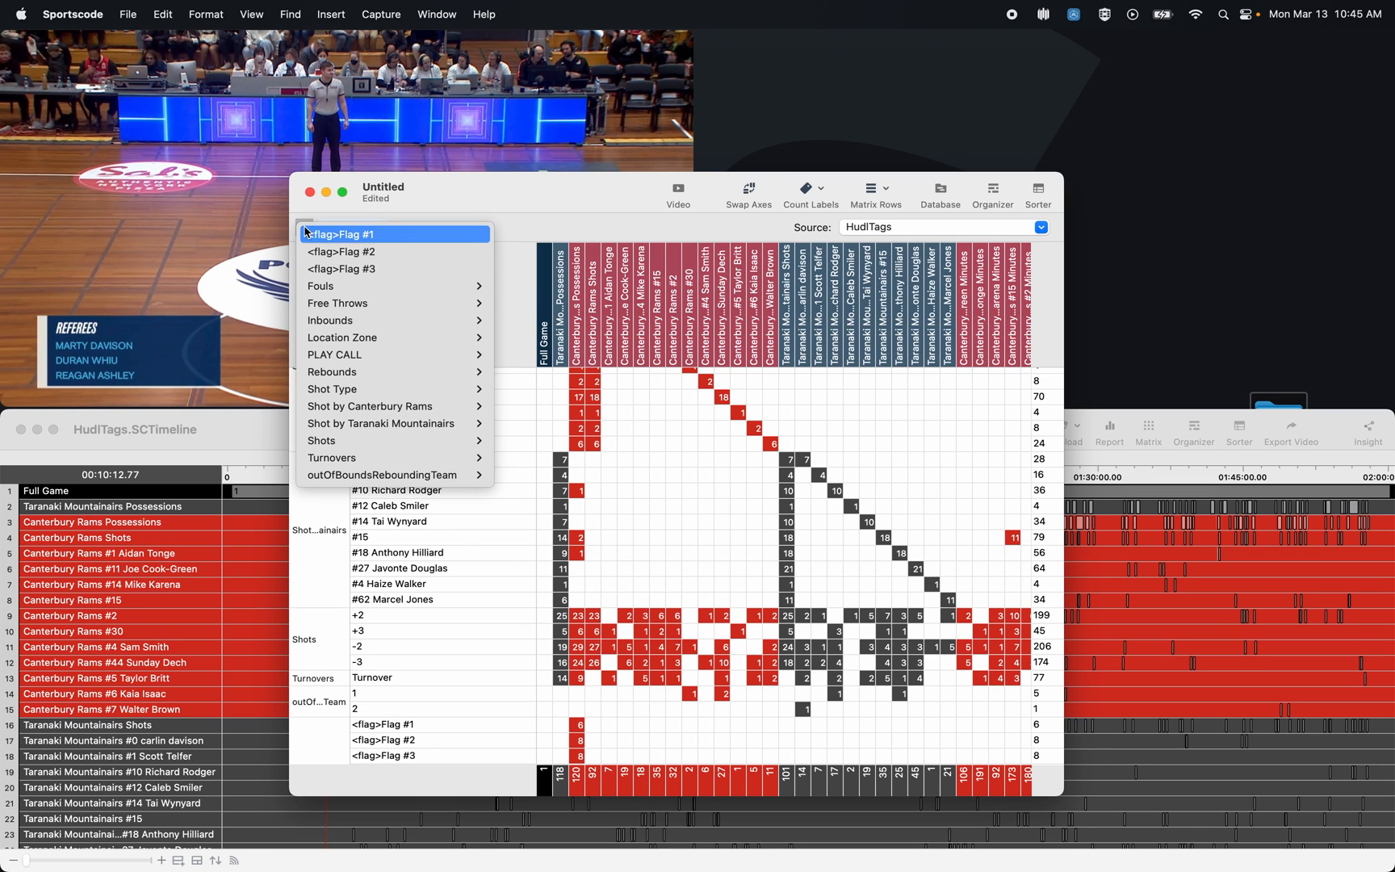
left_click(515, 338)
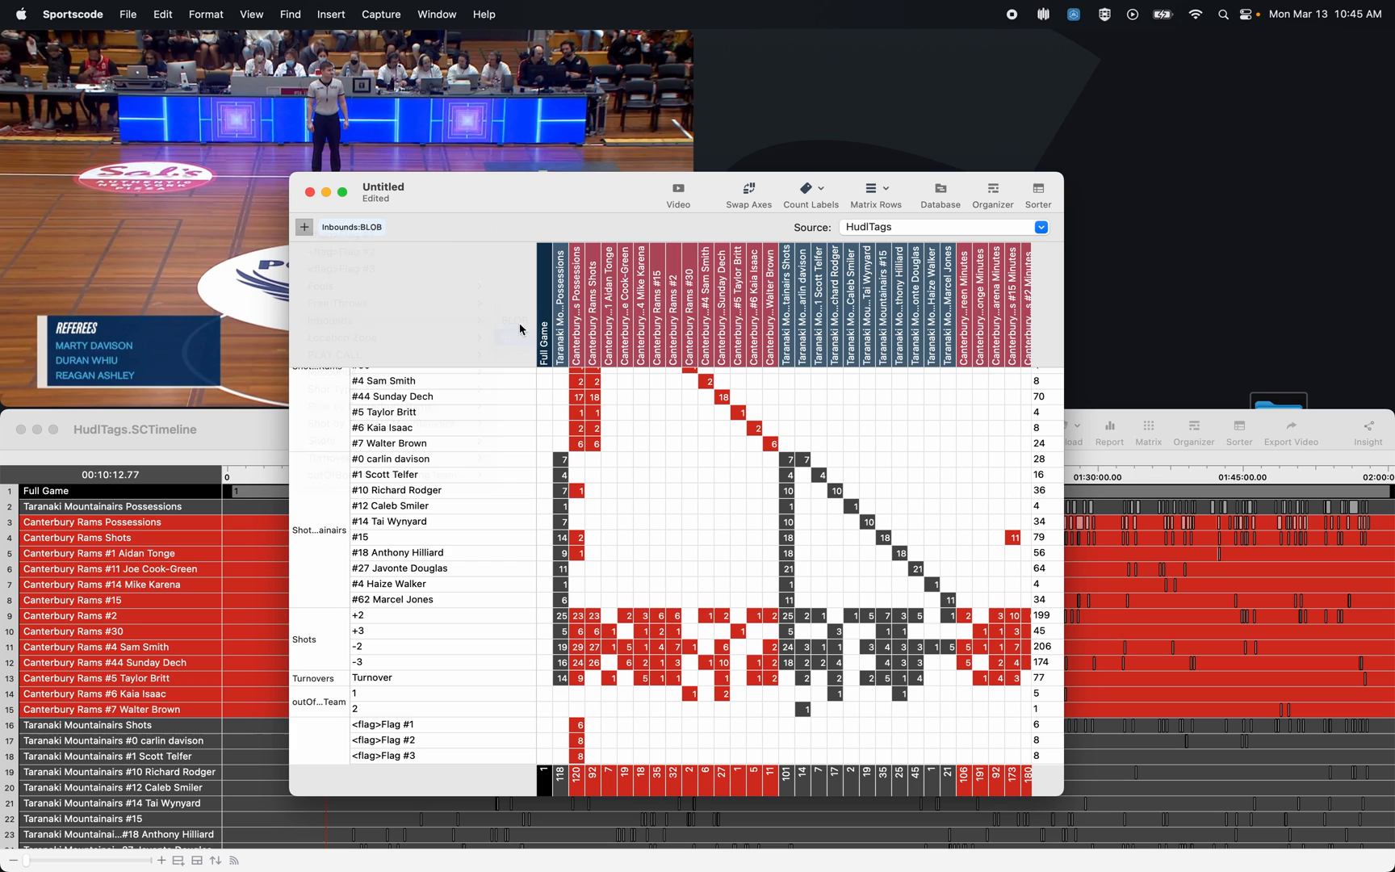
left_click(430, 231)
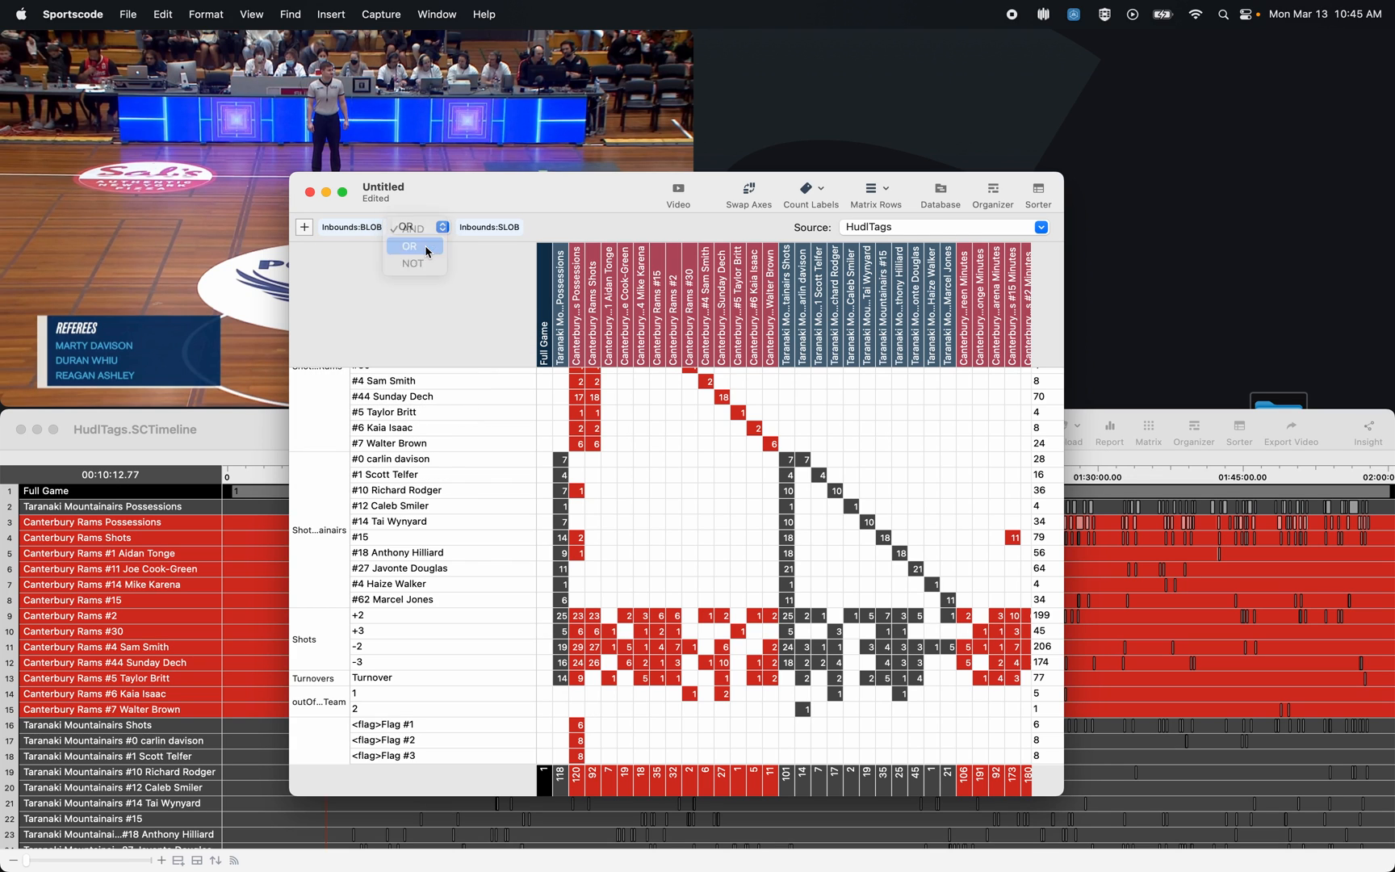
left_click(411, 246)
left_click(304, 227)
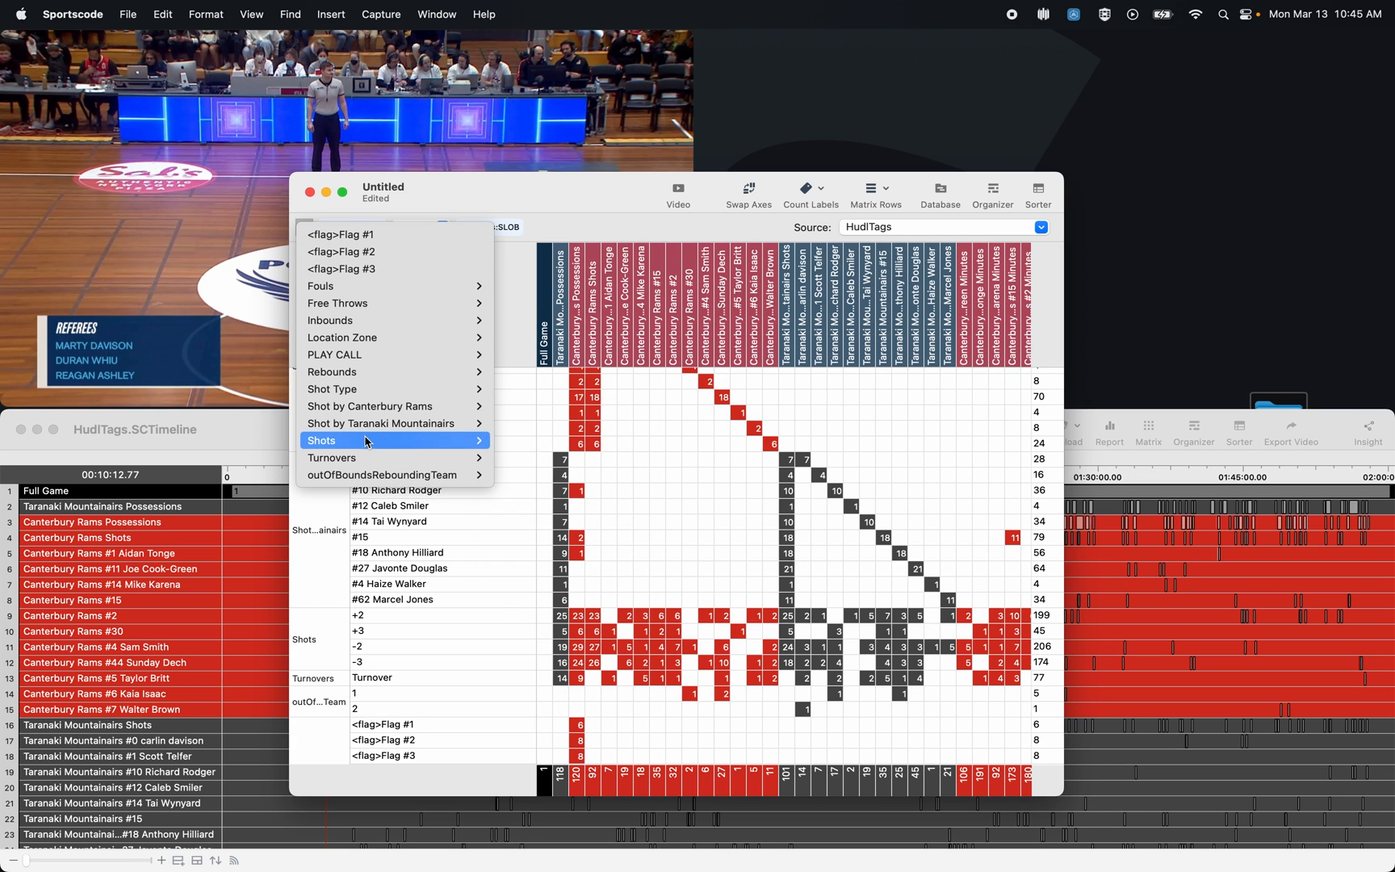
mouse_move(371, 441)
left_click(508, 436)
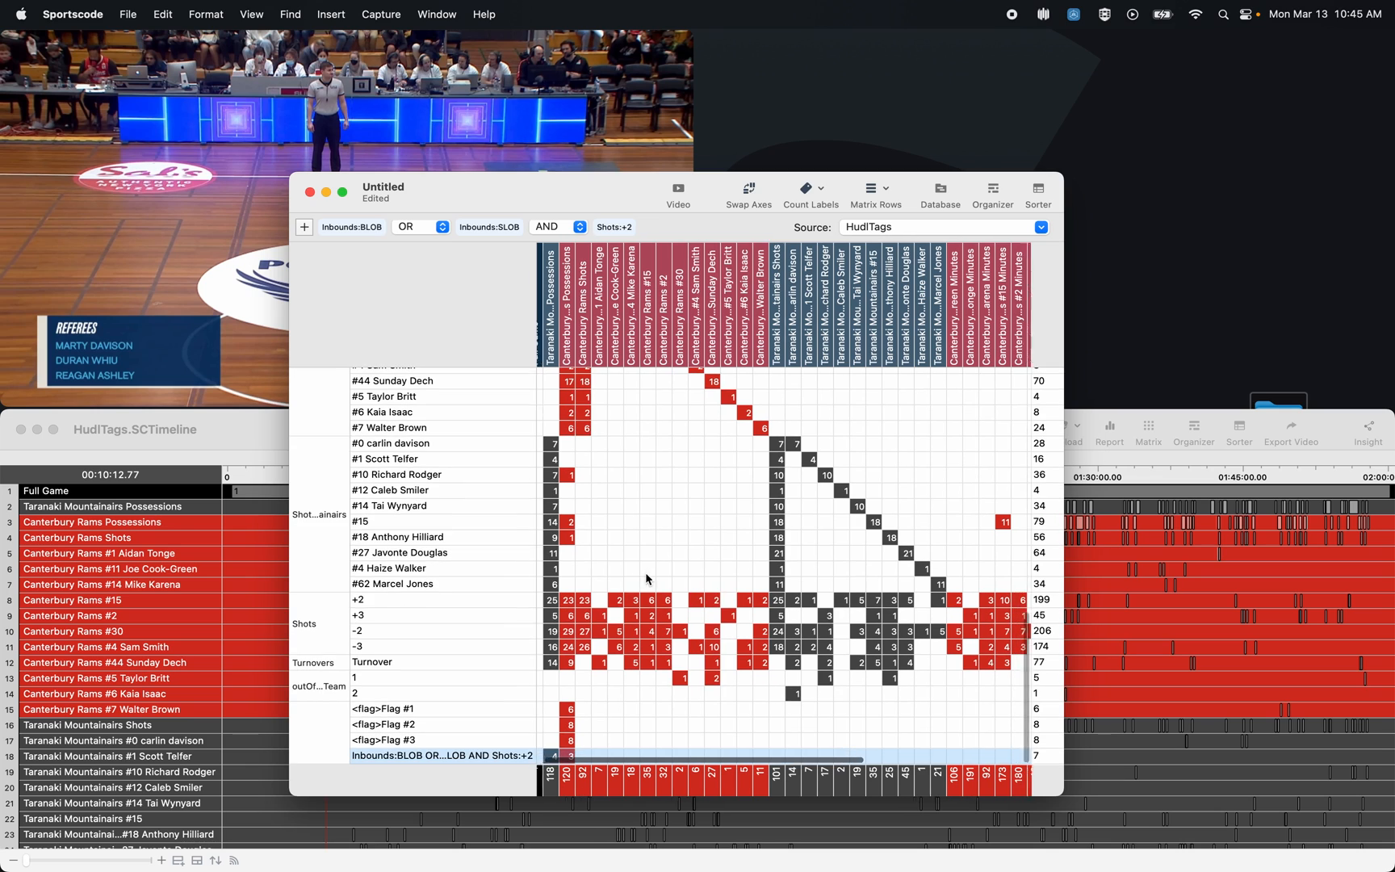
scroll(647, 579, "left", 2)
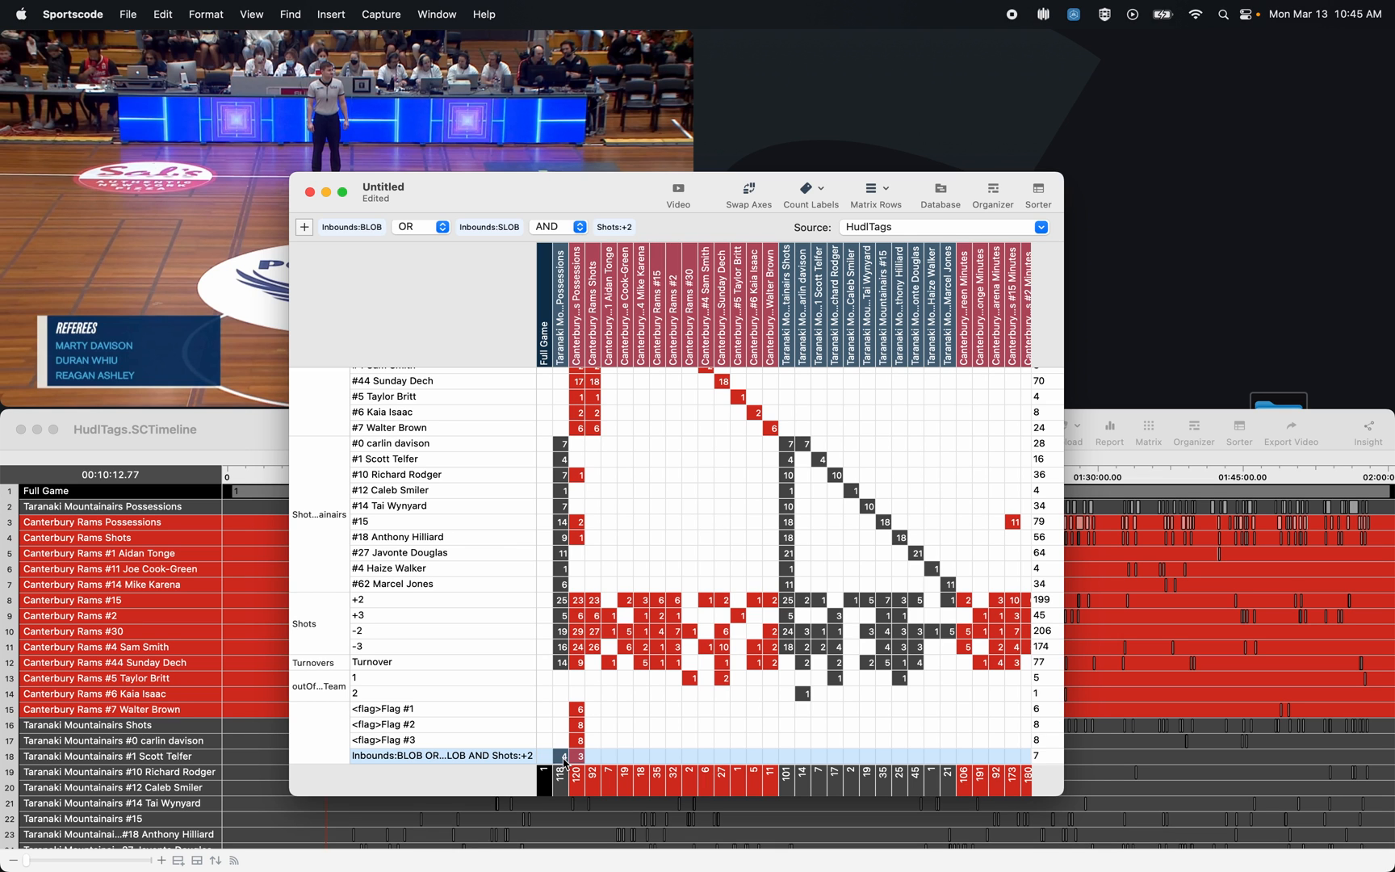
Review the clips behind the combined row's count.
double_click(564, 757)
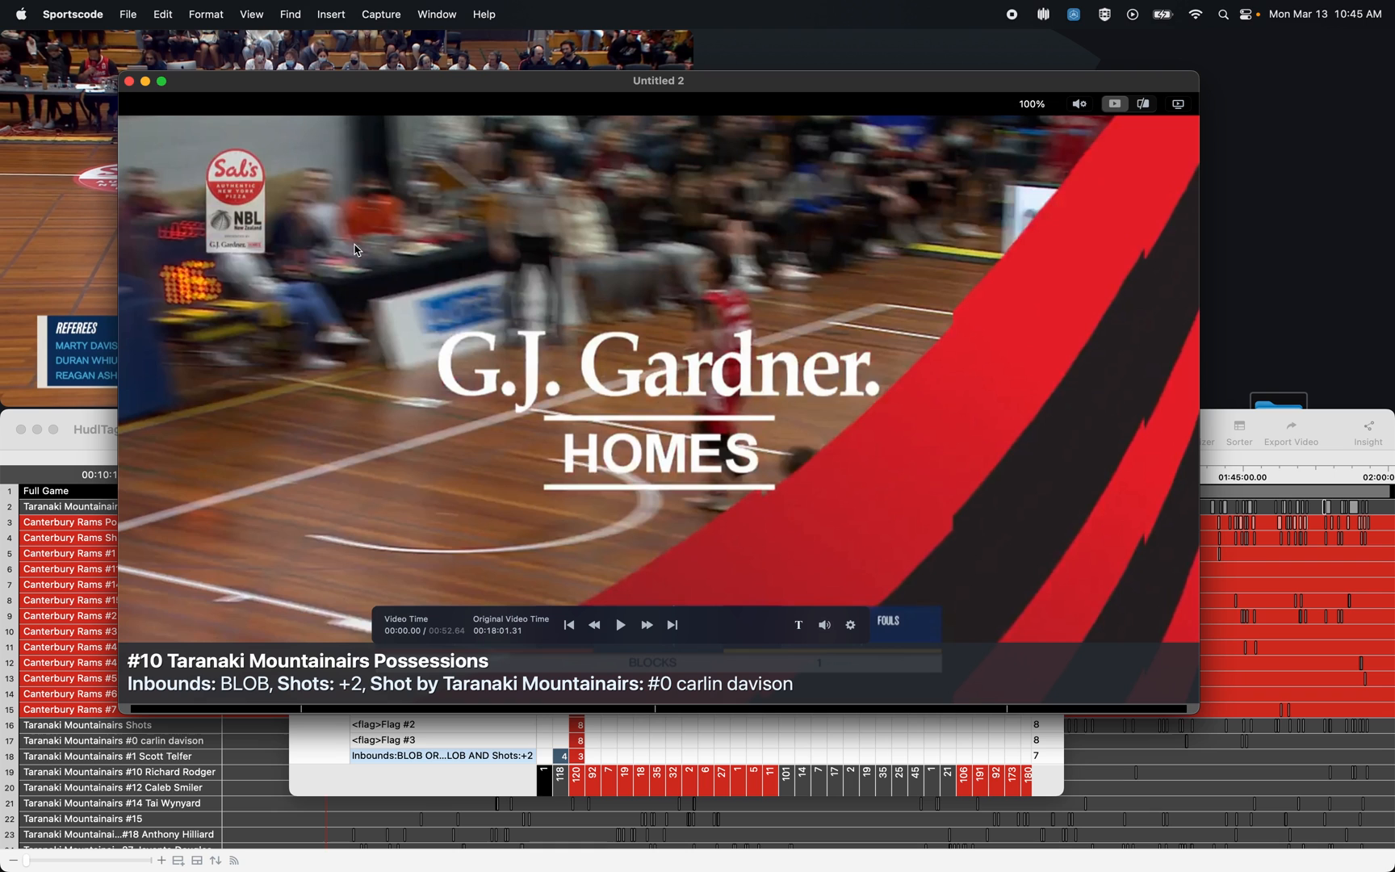
left_click(130, 80)
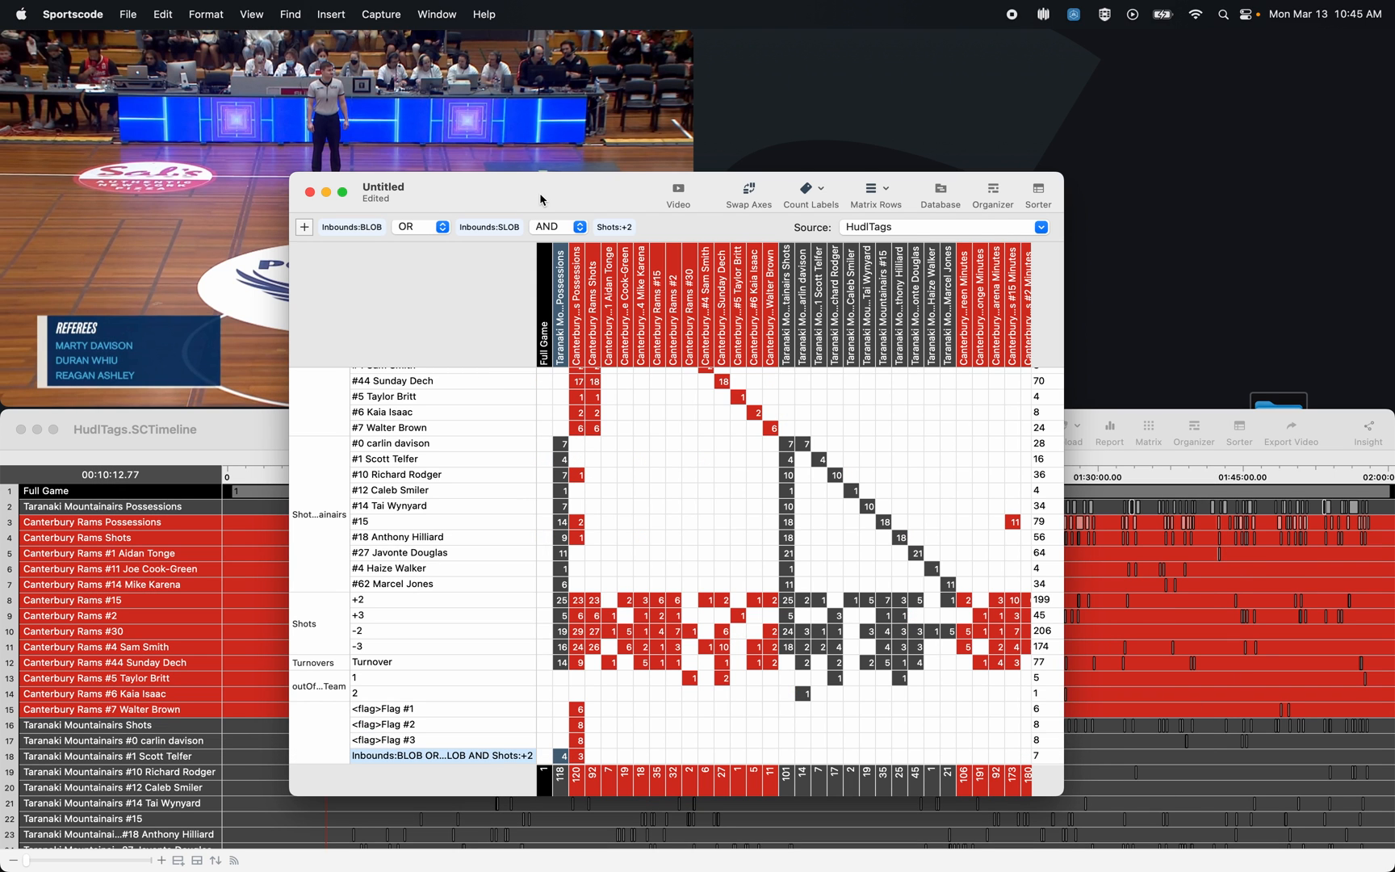
Save the matrix as Matrix and close the matrix and timeline windows.
key("super+s")
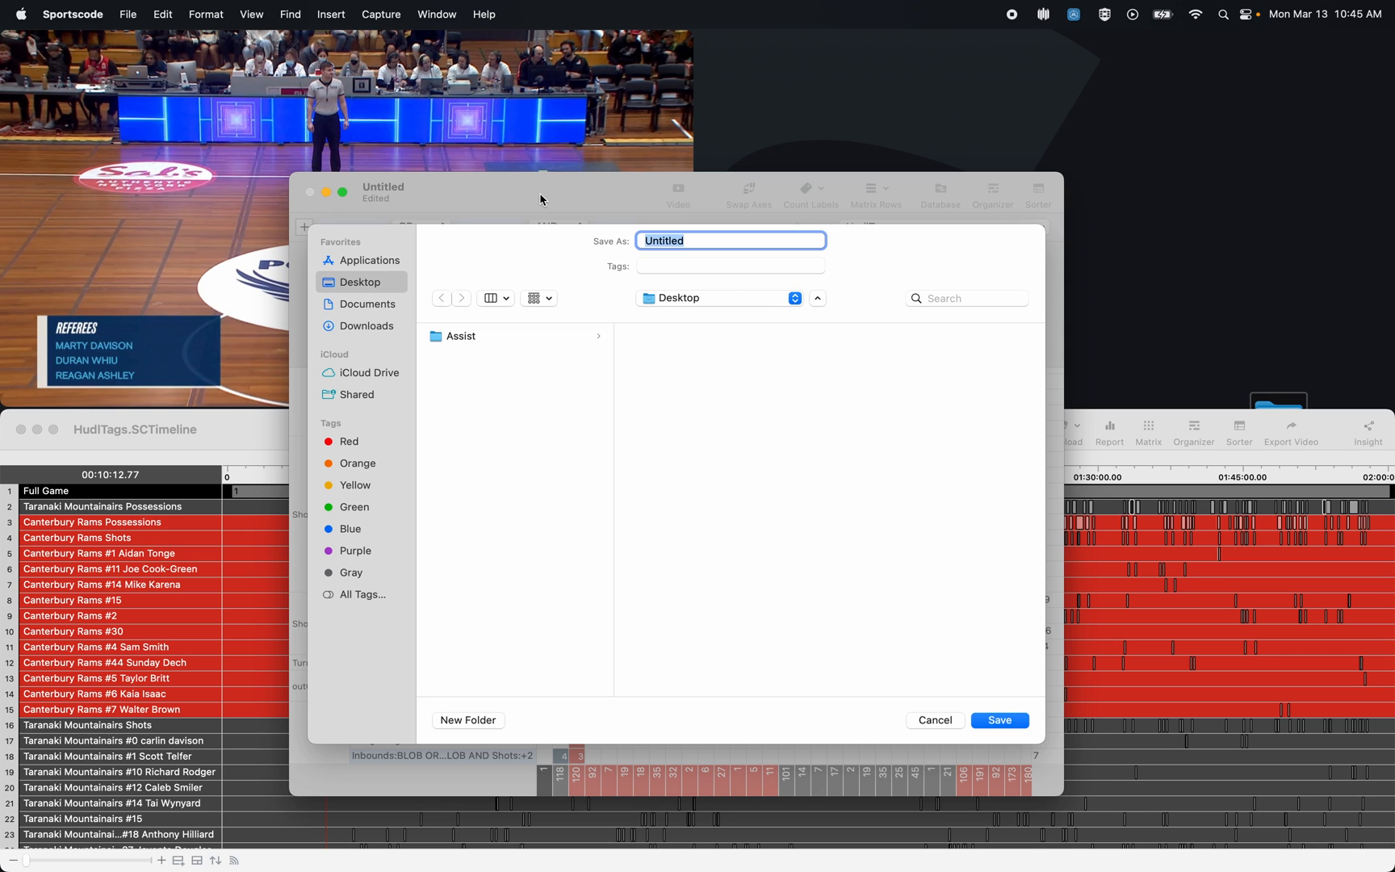
type("Matrix")
key("Return")
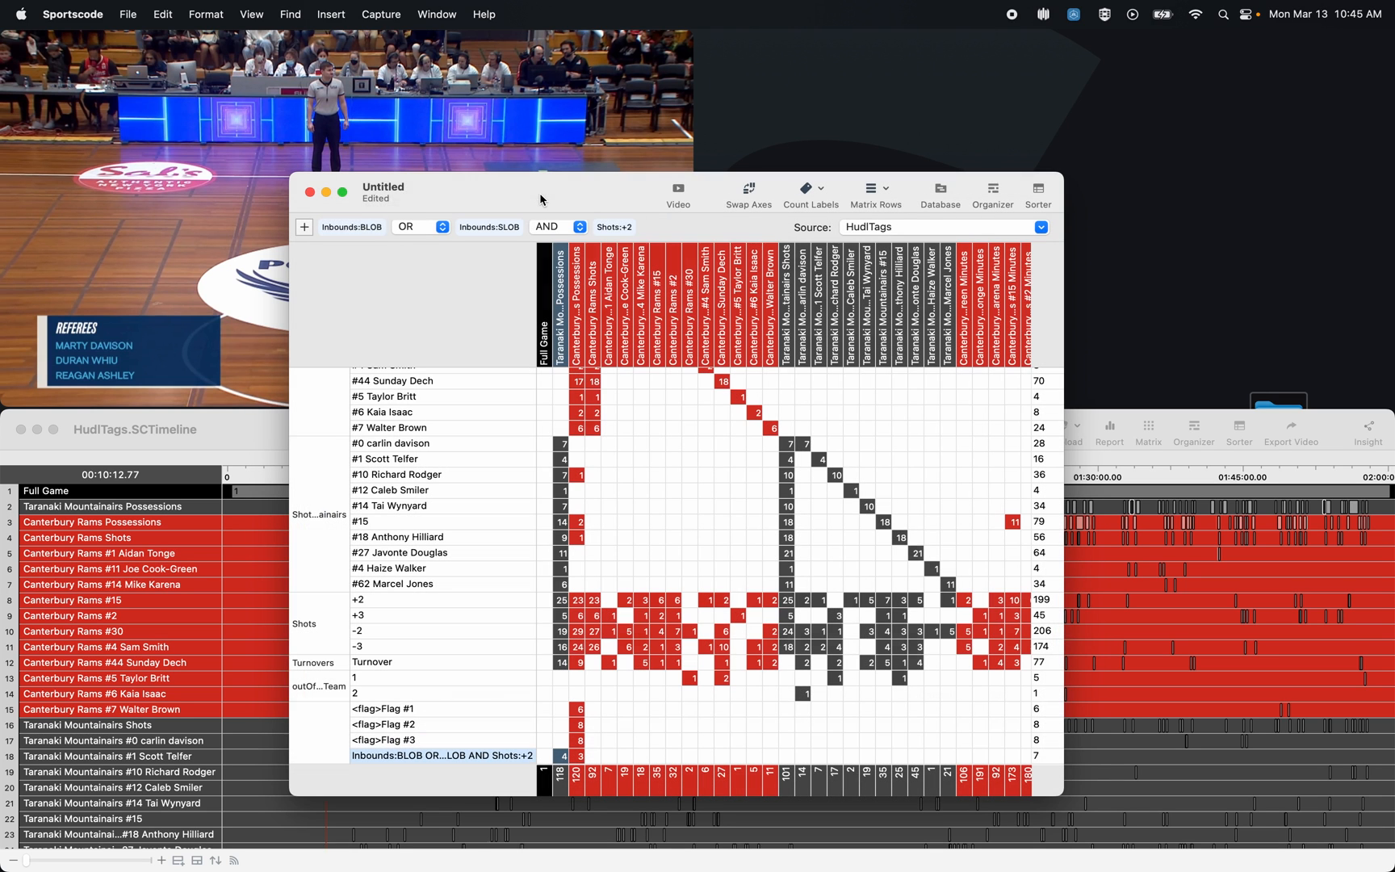
left_click(311, 192)
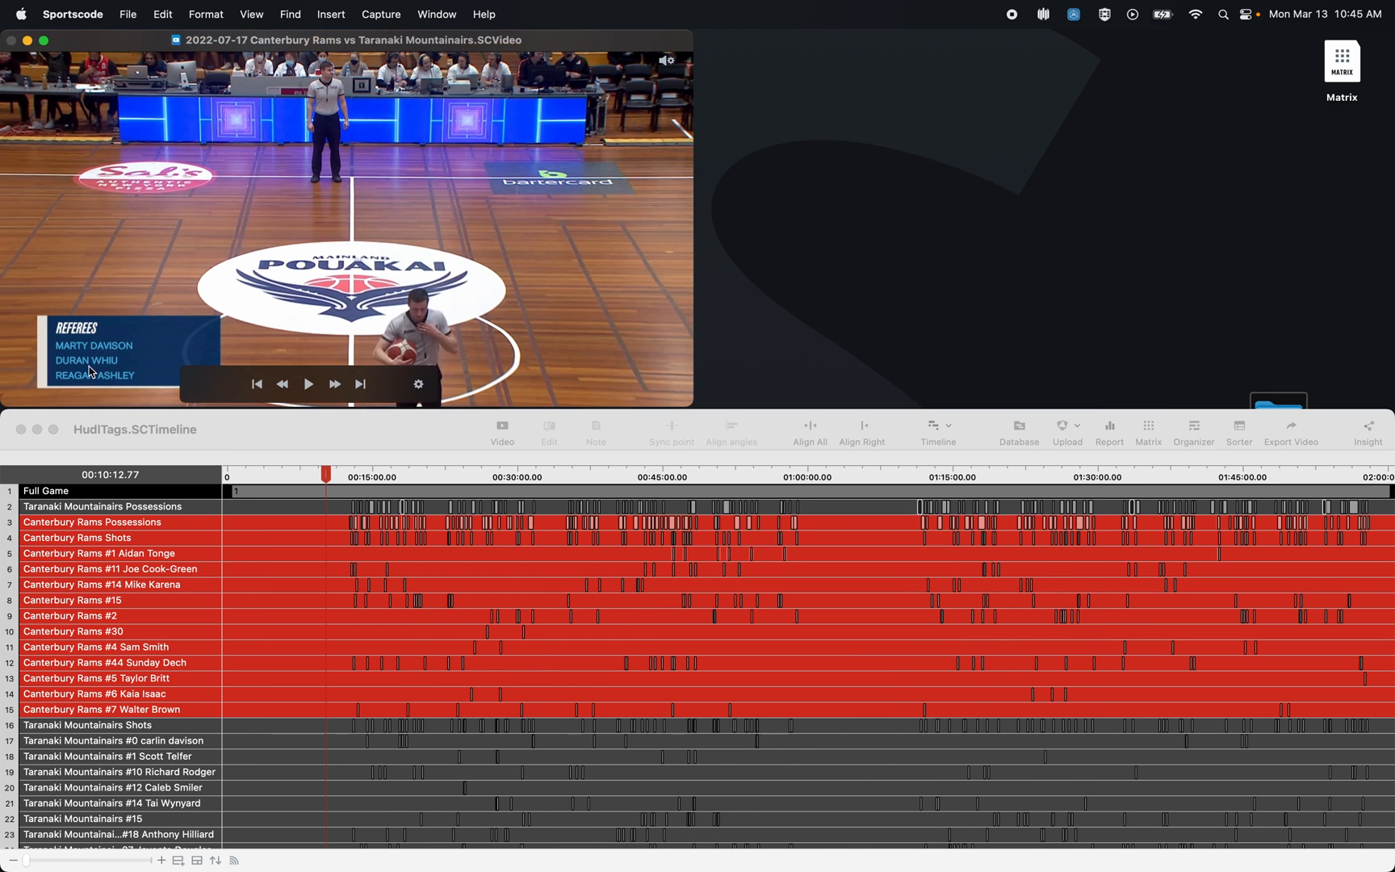
left_click(21, 430)
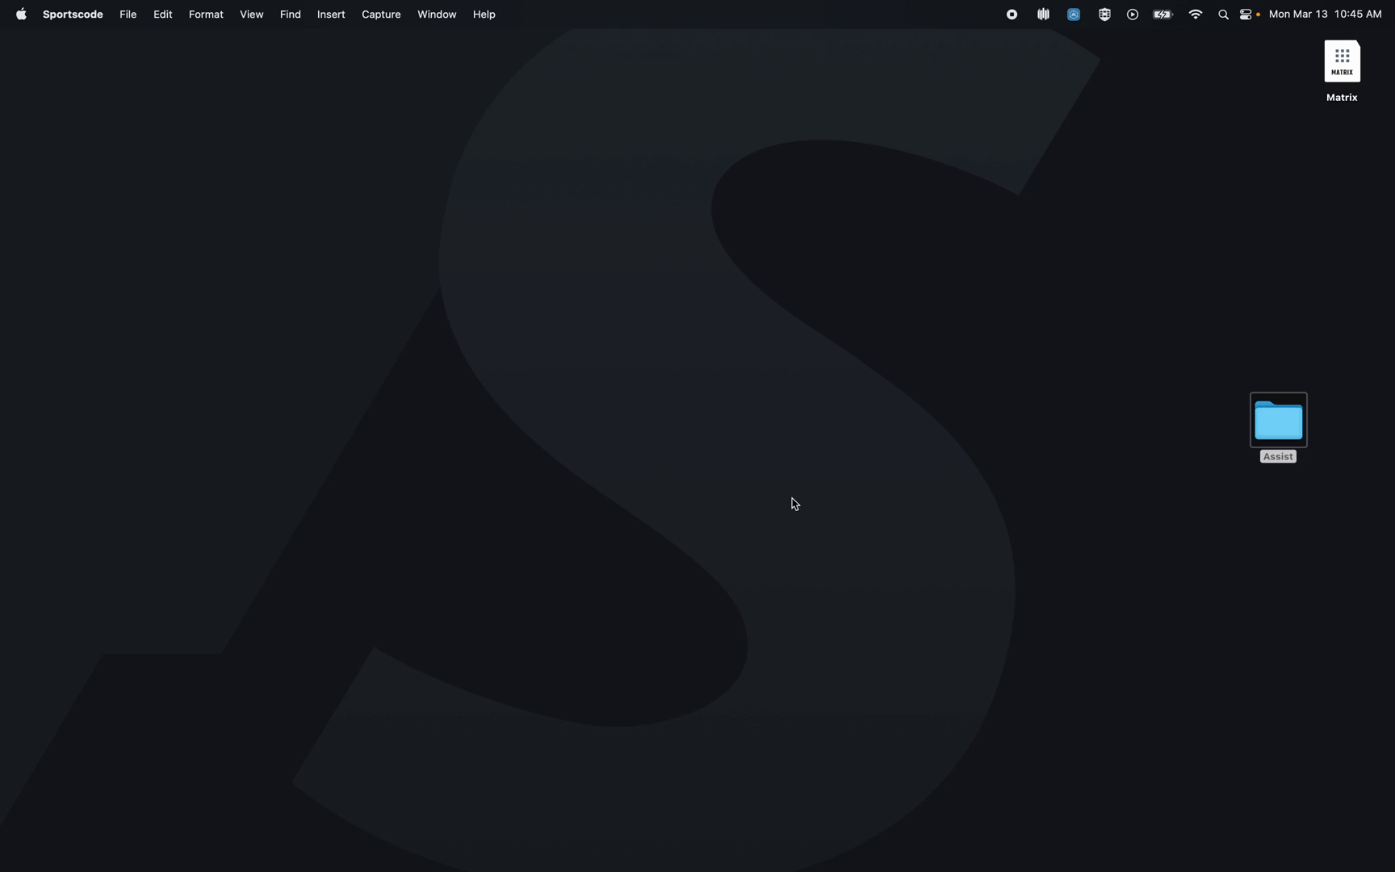
Reopen Matrix on the Canterbury Rams vs Nelson Giants game with HudlTags as source, widening row labels.
double_click(1279, 419)
left_click(764, 224)
double_click(825, 230)
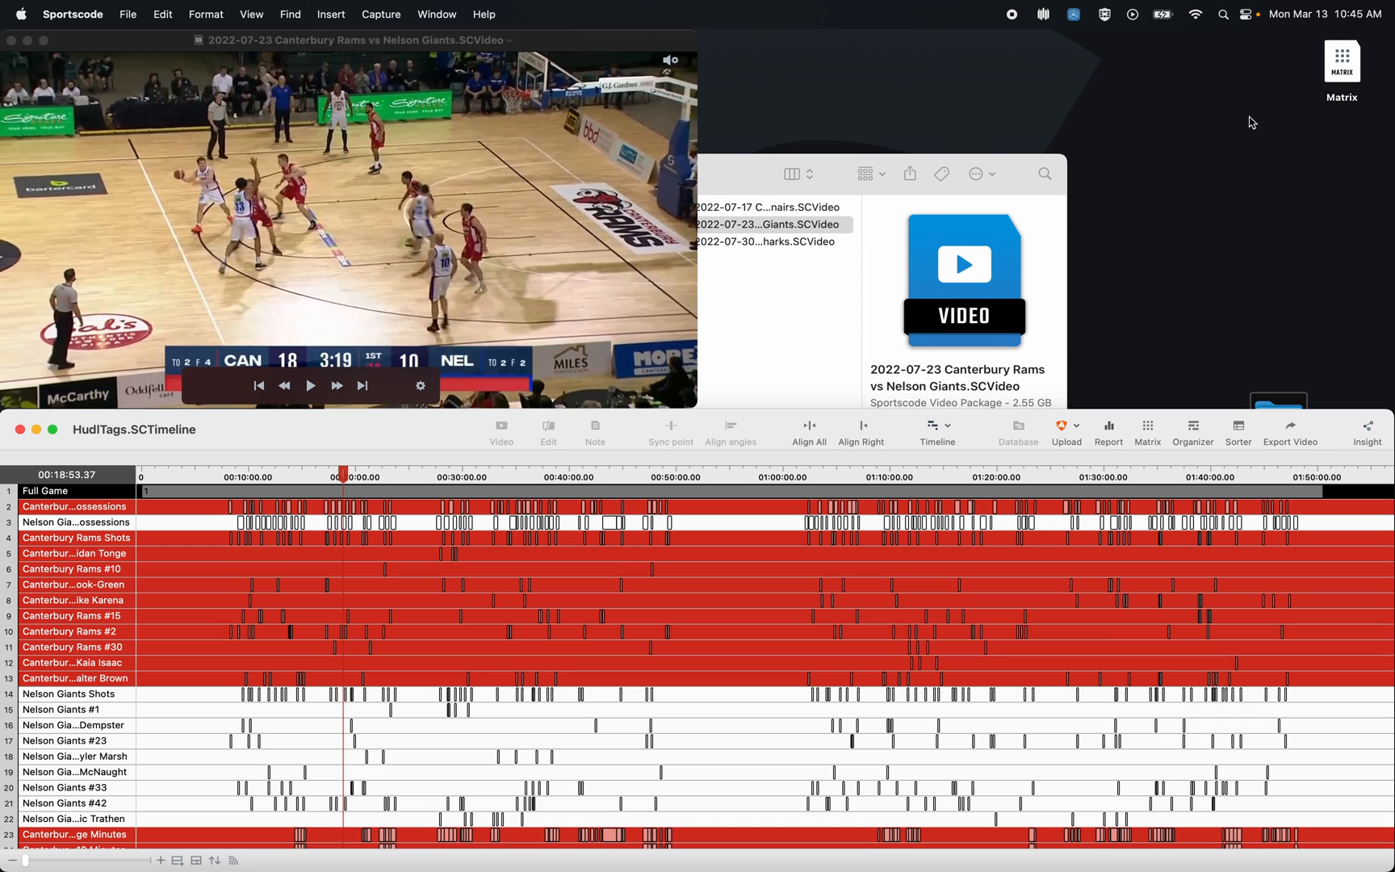
double_click(1343, 65)
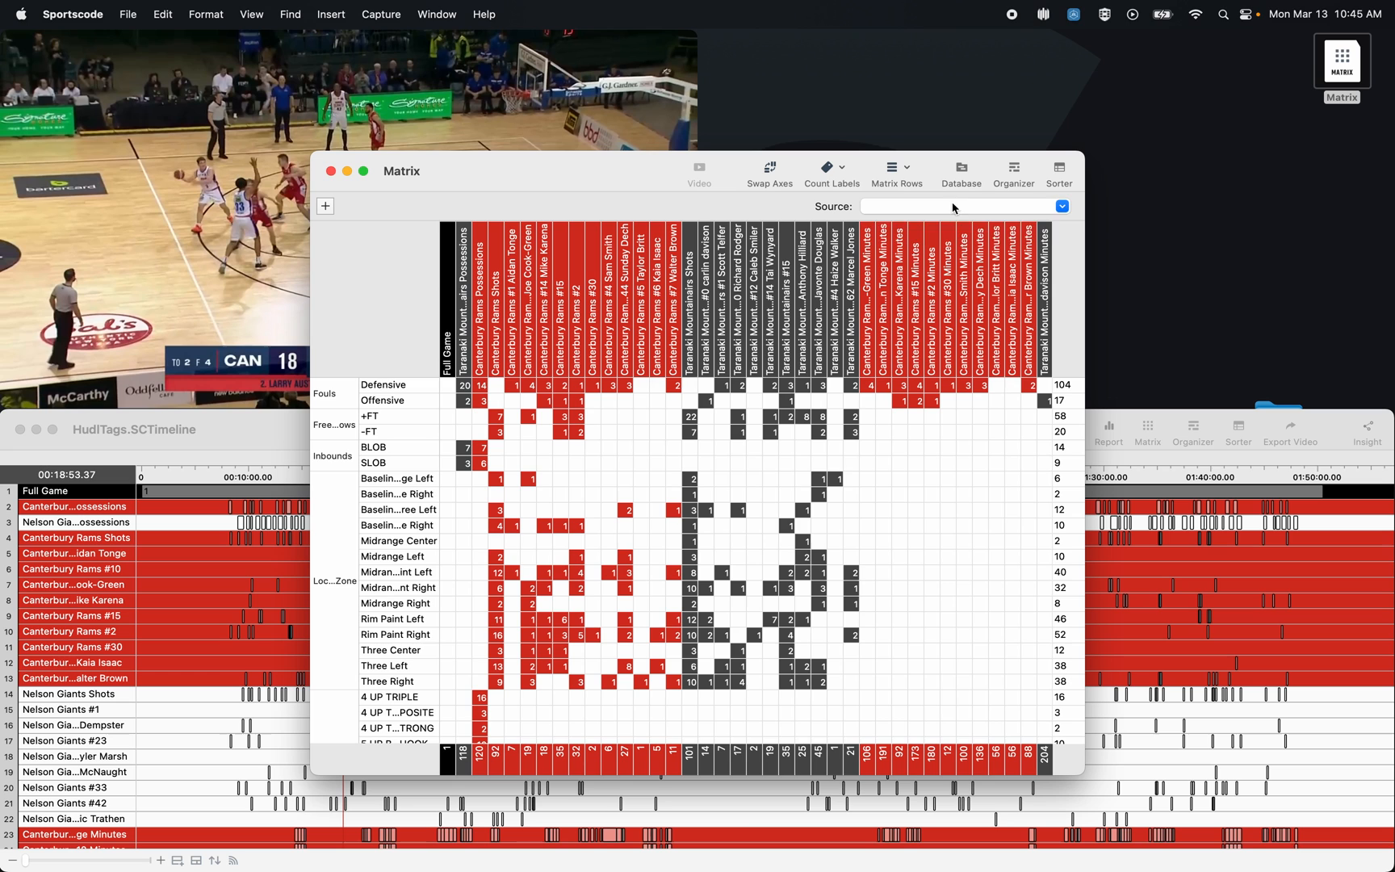
left_click(959, 206)
left_click(944, 229)
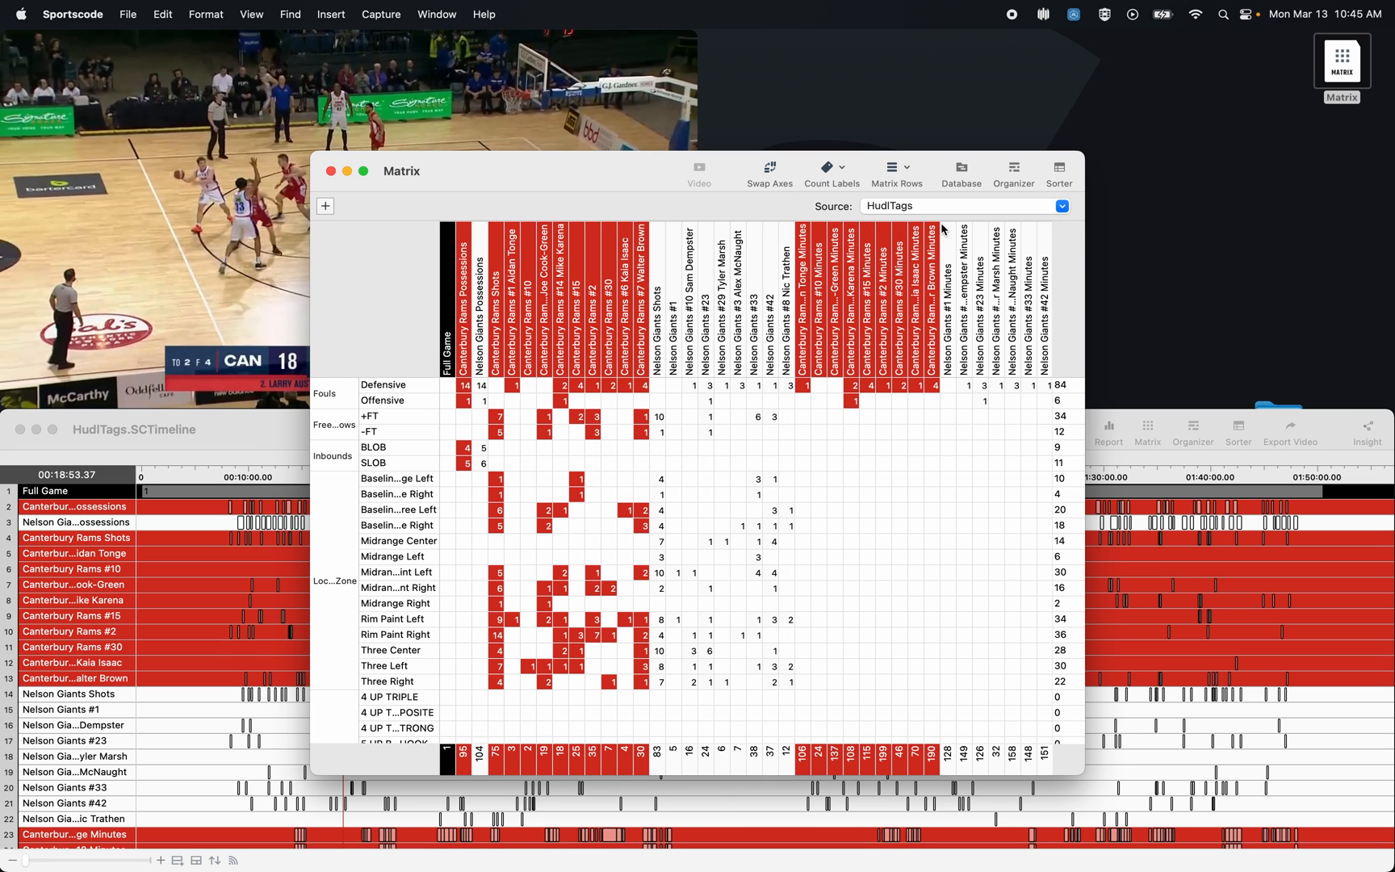
scroll(663, 539, "down", 10)
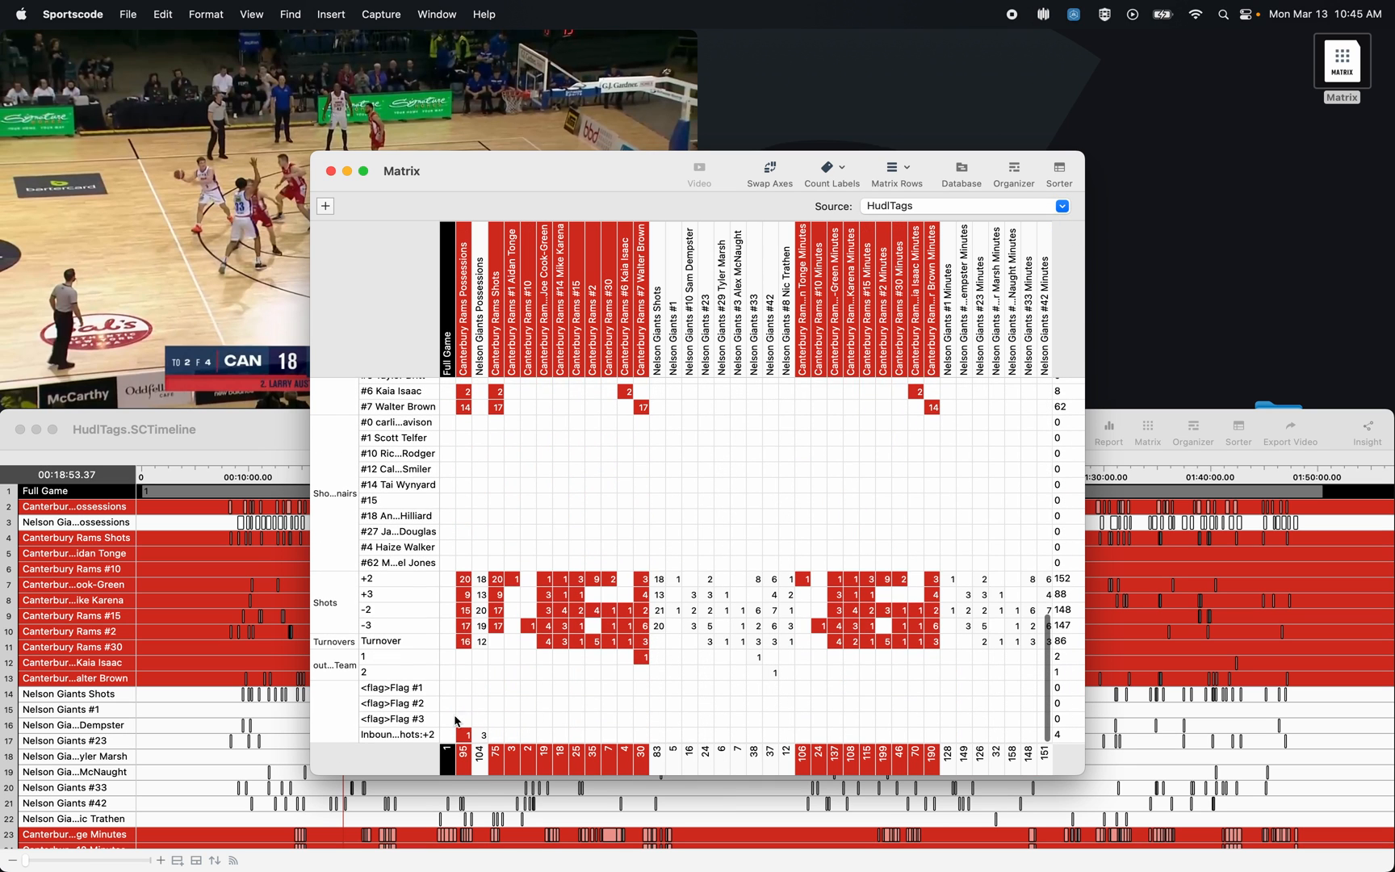
left_click_drag(443, 715, 559, 690)
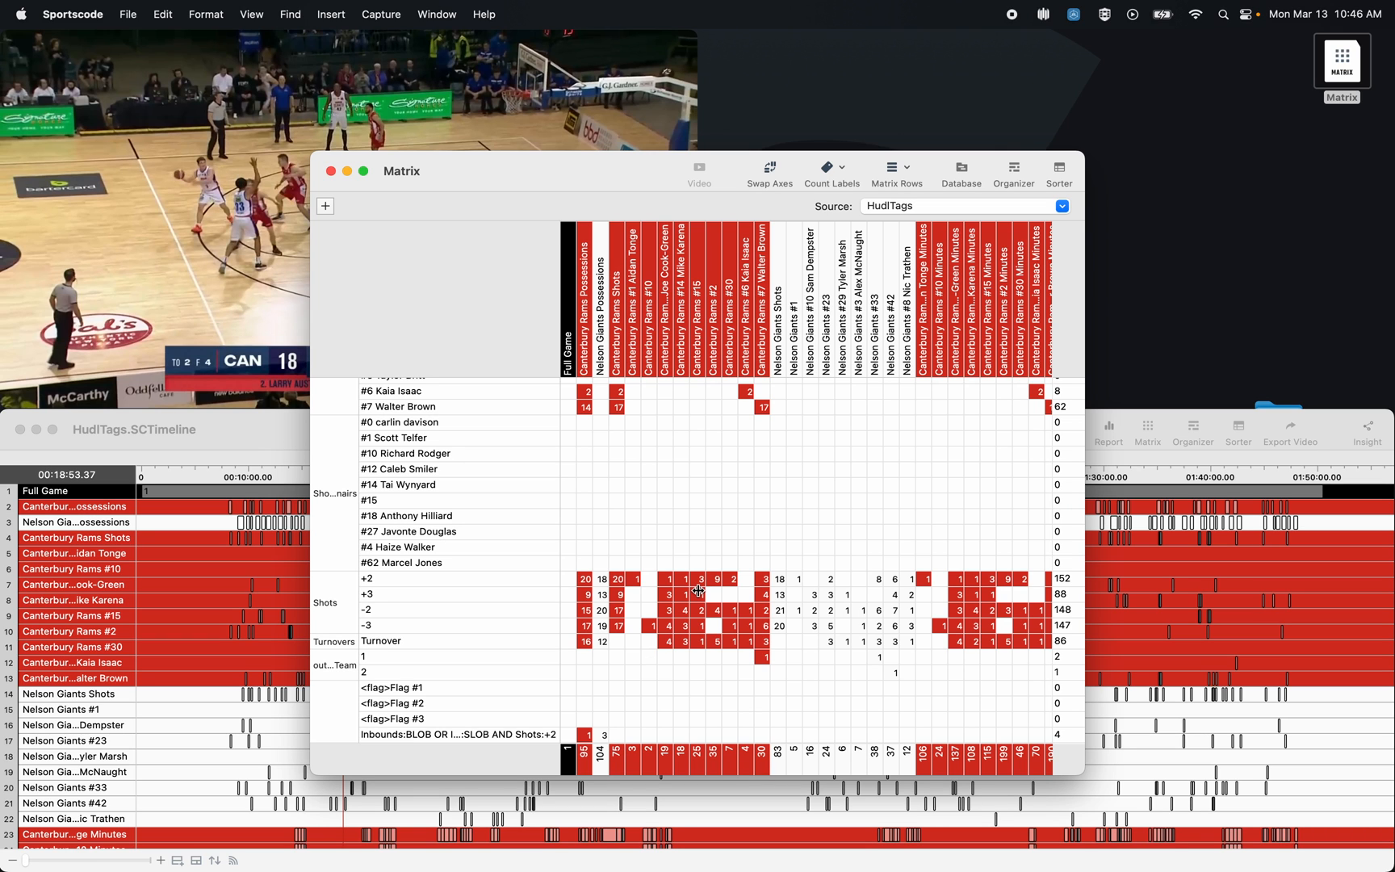
scroll(699, 592, "down", 10)
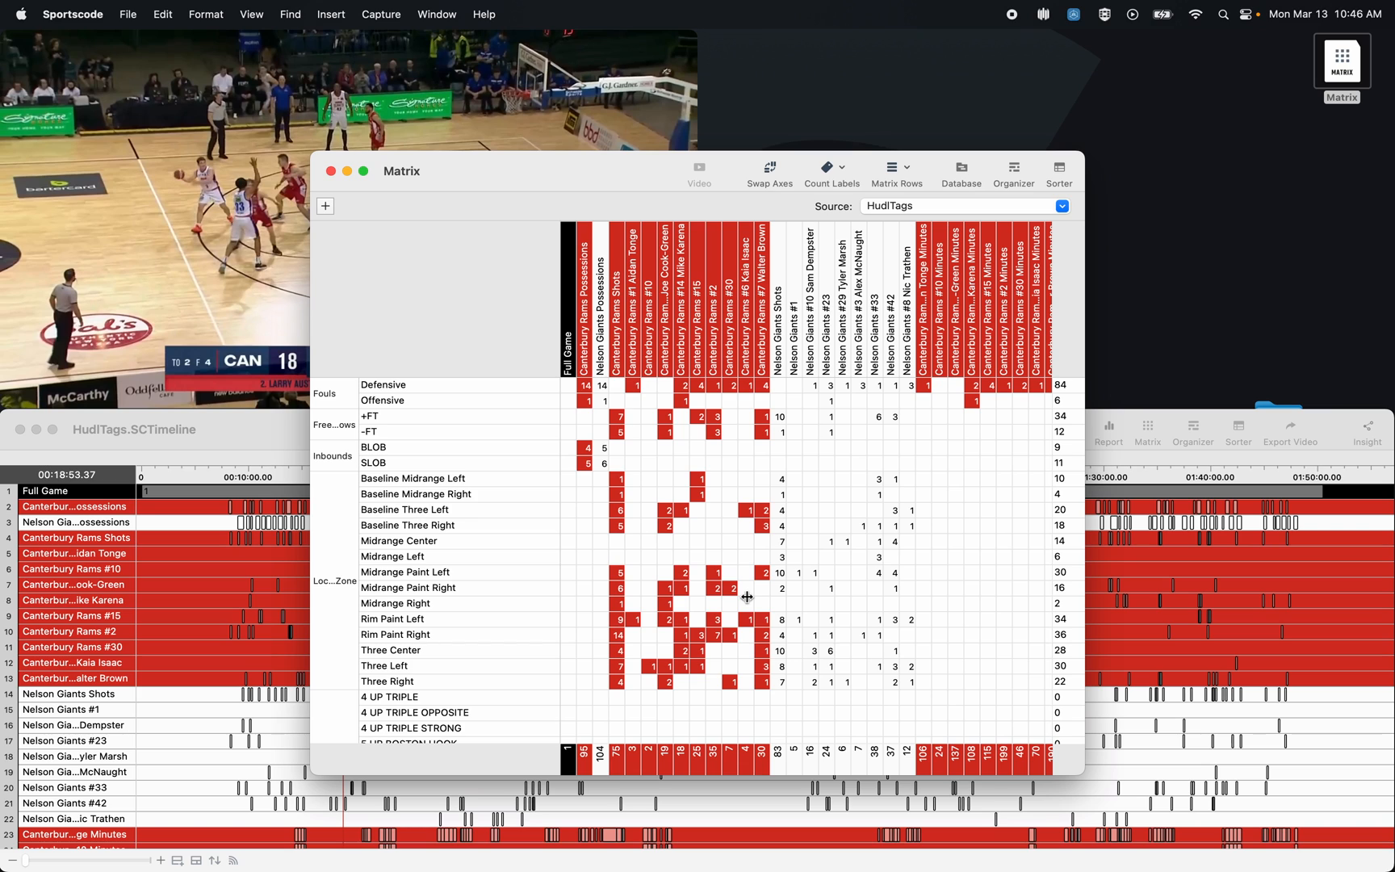
mouse_move(300, 105)
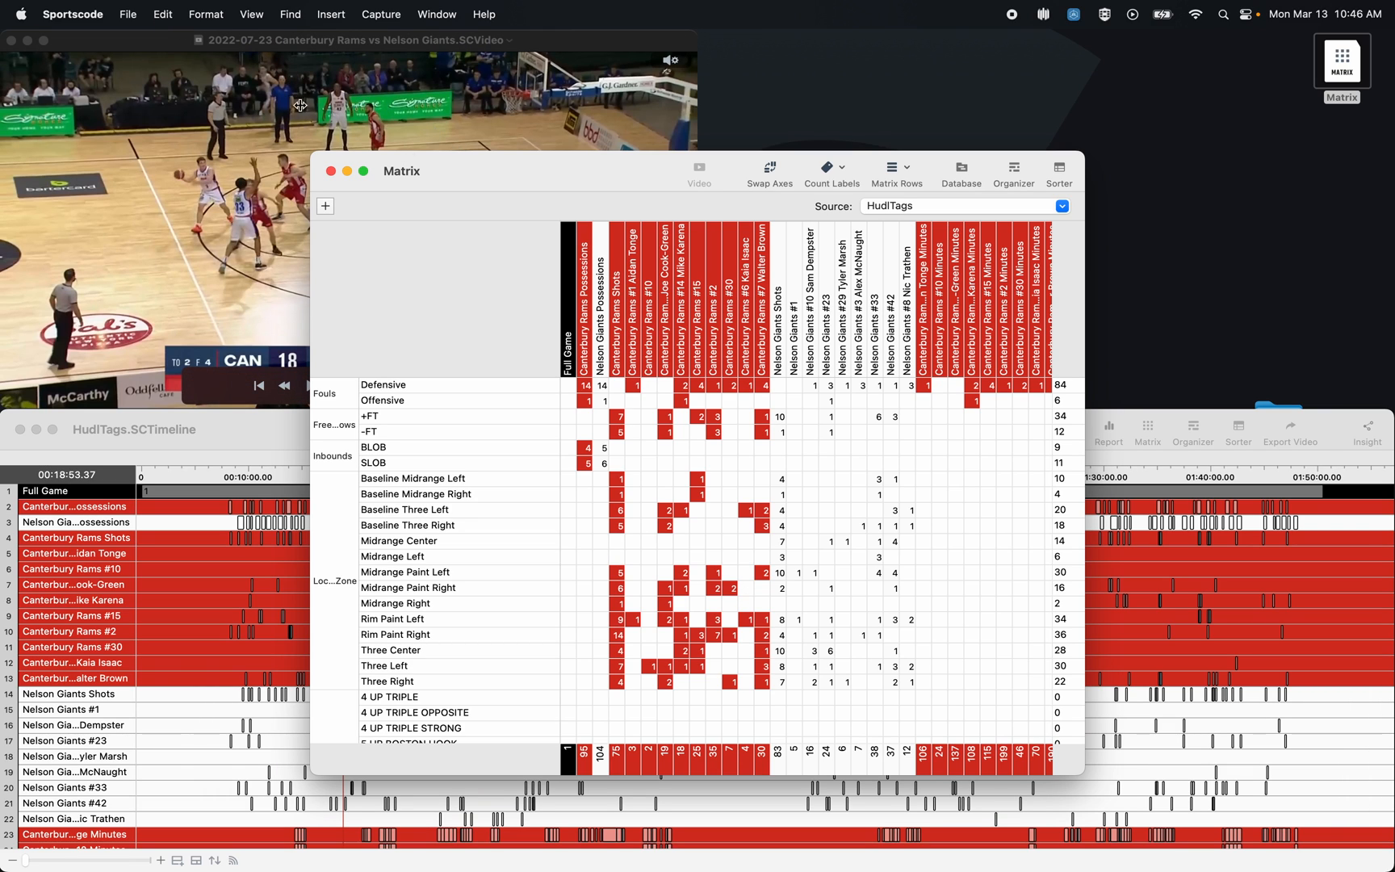
Export the matrix as CSV.csv and open it in Microsoft Excel.
left_click(128, 14)
mouse_move(137, 213)
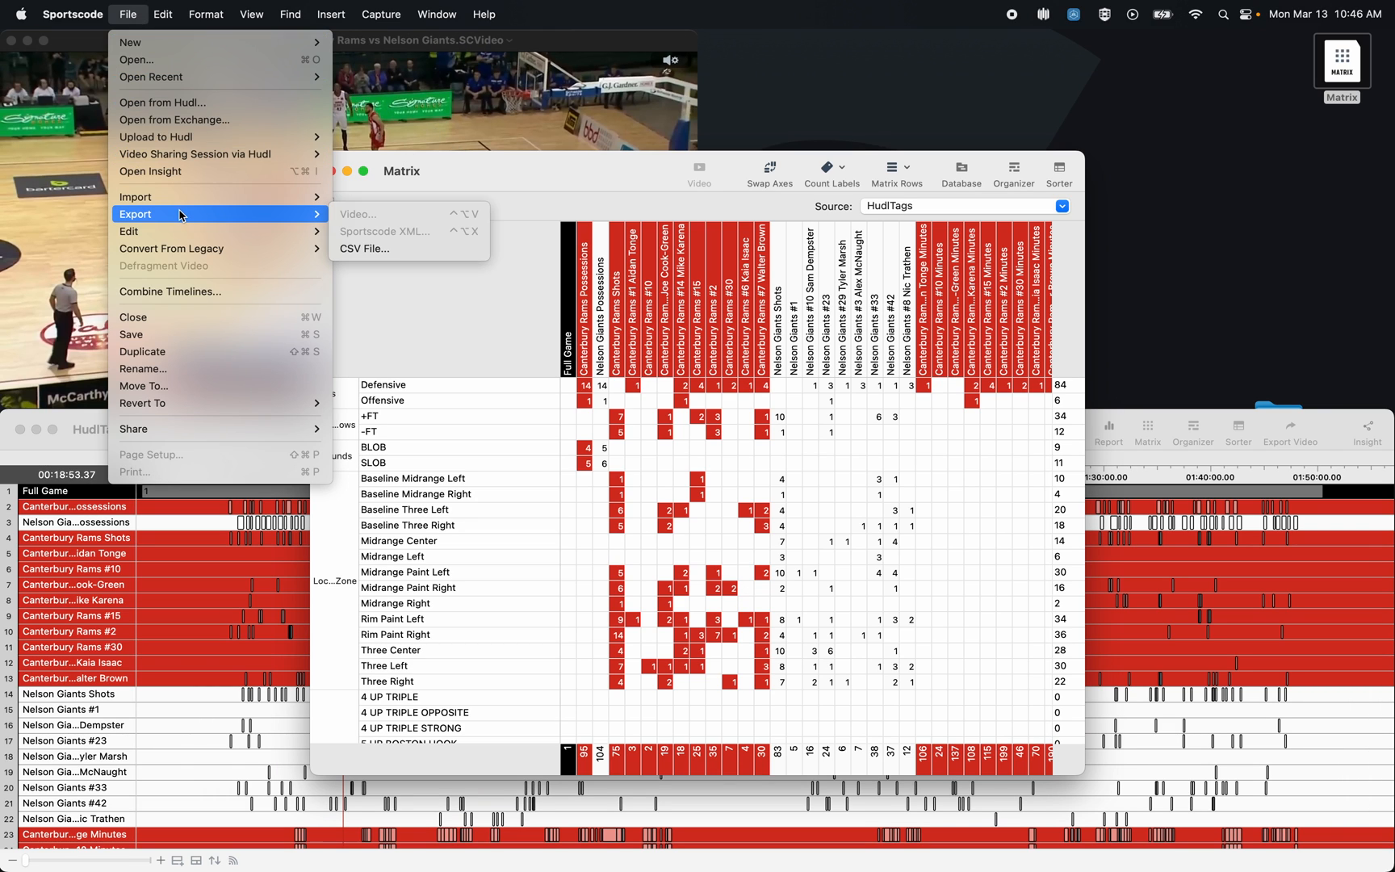
left_click(364, 248)
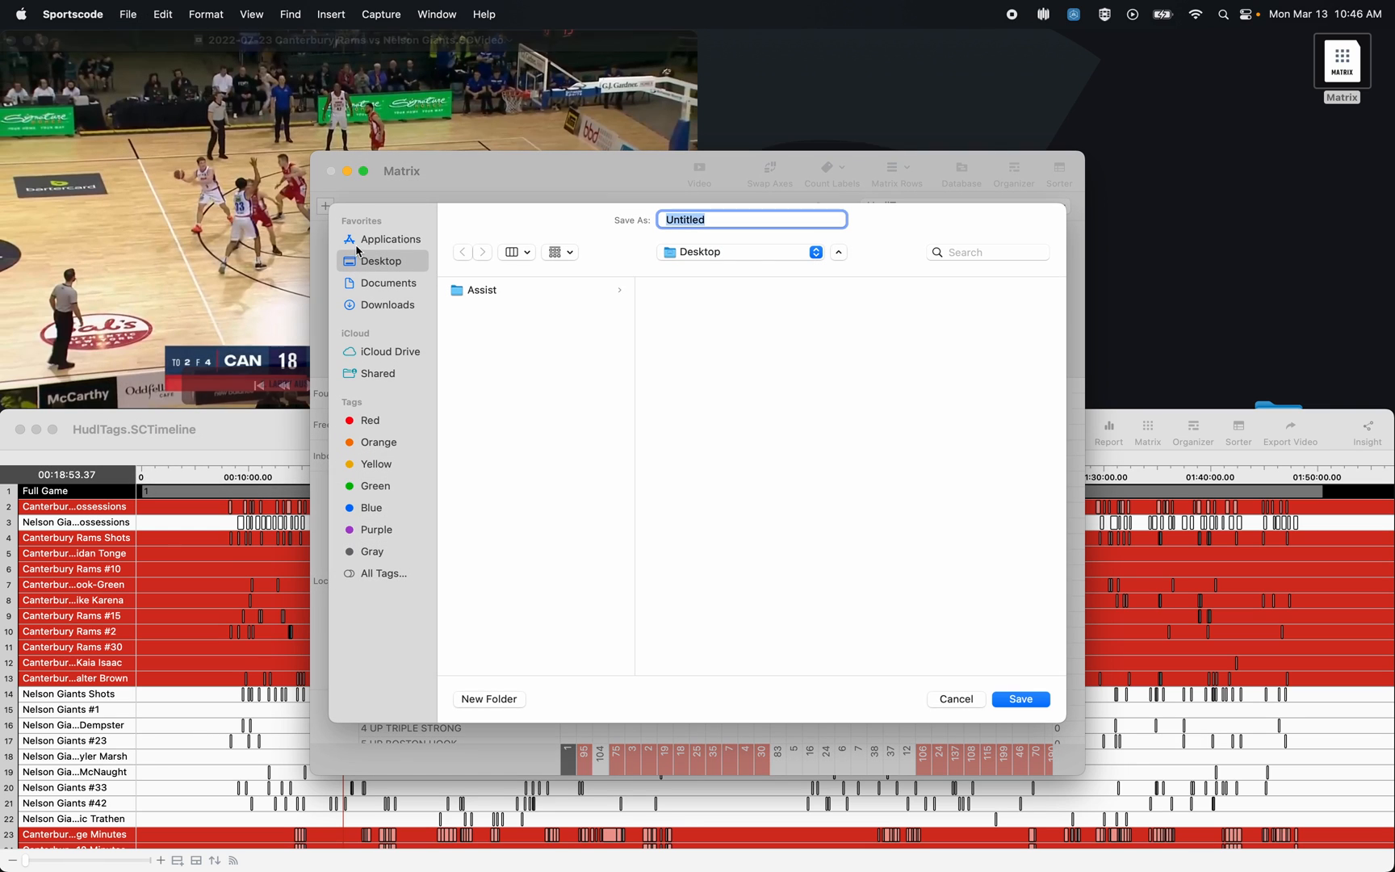
type("CSV")
key("Return")
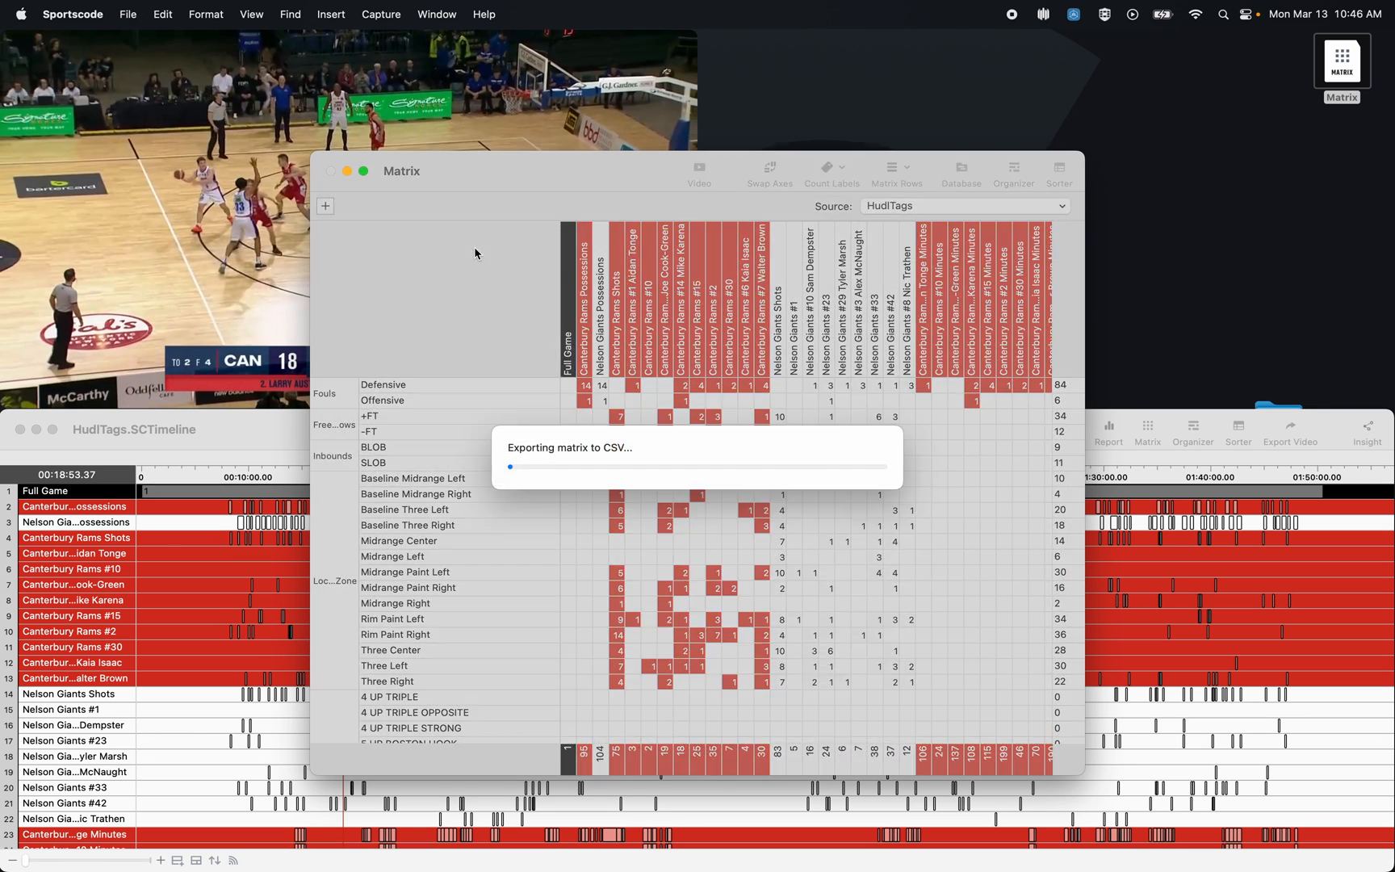
right_click(1340, 152)
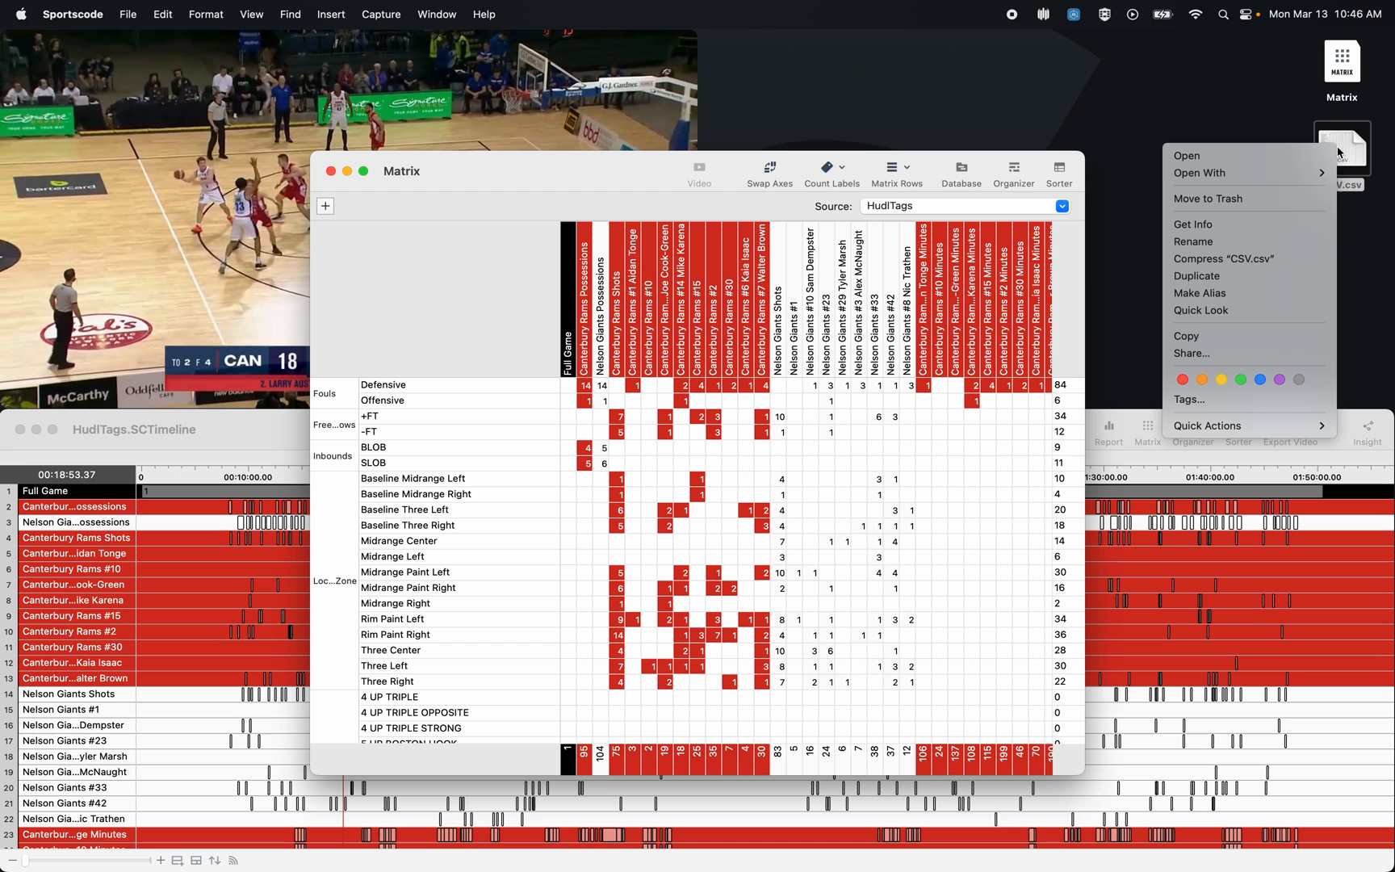
mouse_move(1243, 172)
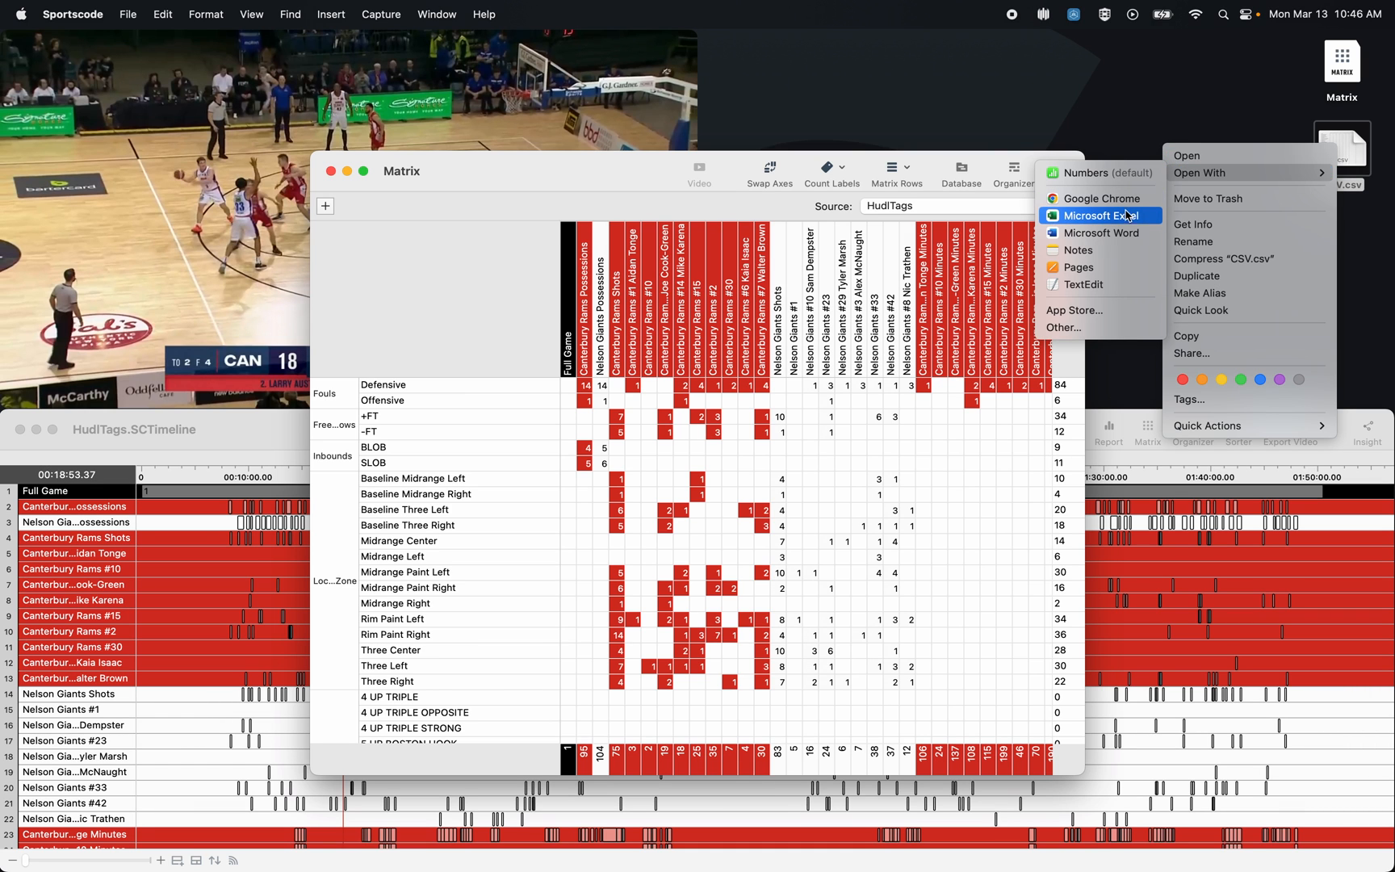
left_click(1101, 214)
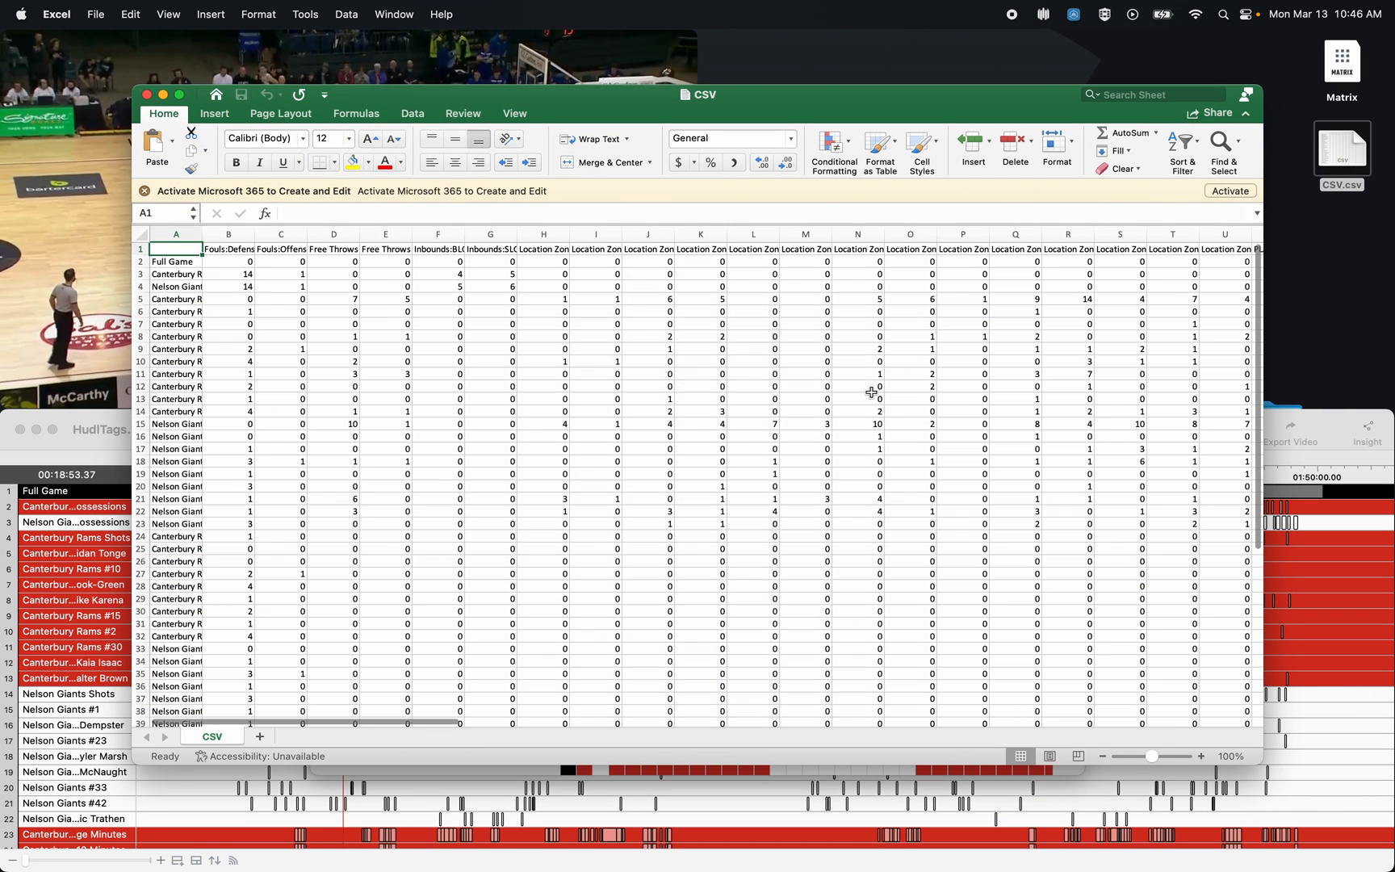
left_click_drag(875, 99, 819, 73)
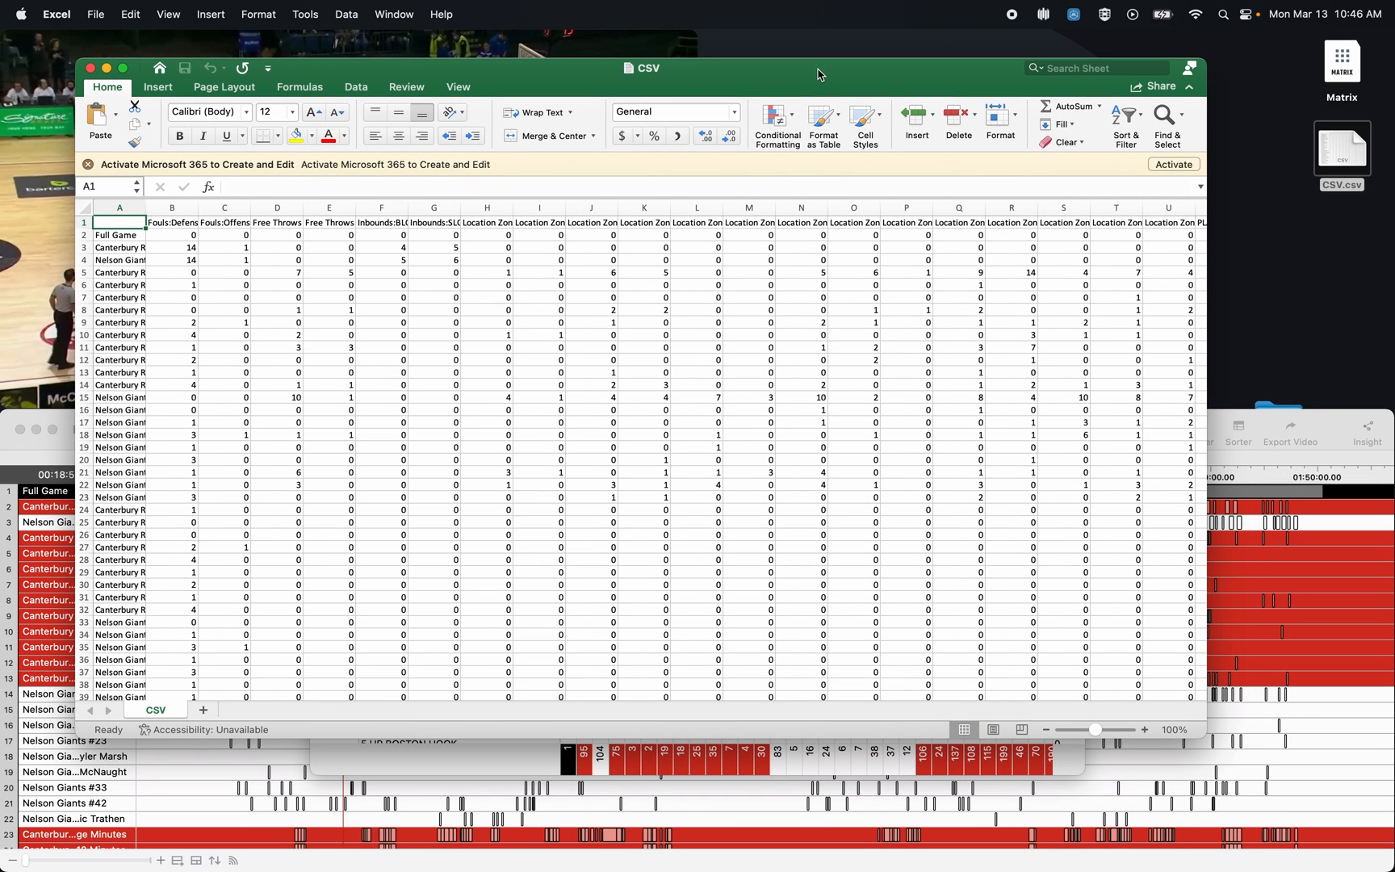